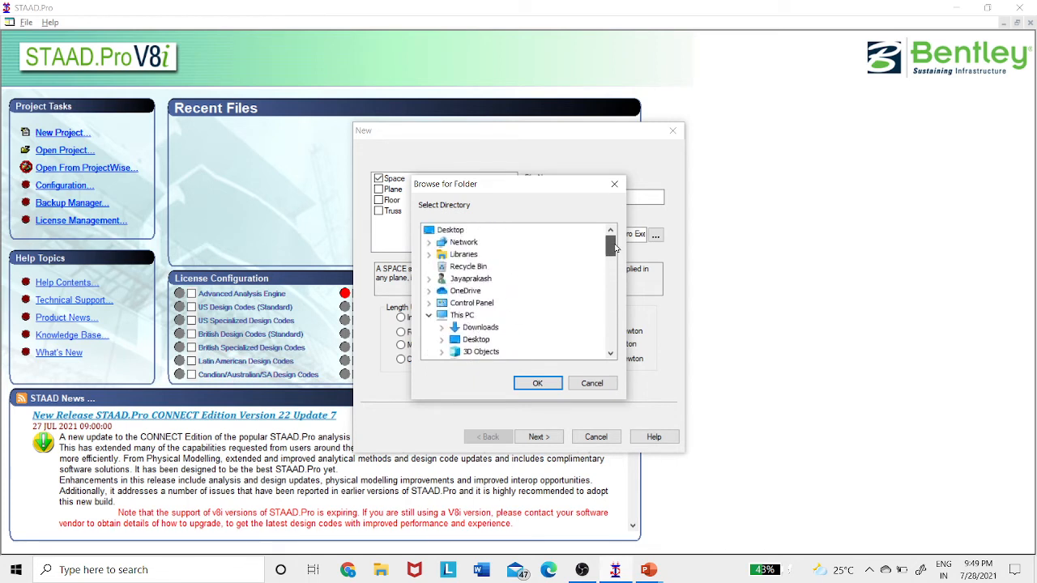
Set the new Space model's location to the Staad exercise 1 folder and finish creating it with the Add Beam option.
left_click(456, 232)
left_click_drag(612, 249, 613, 290)
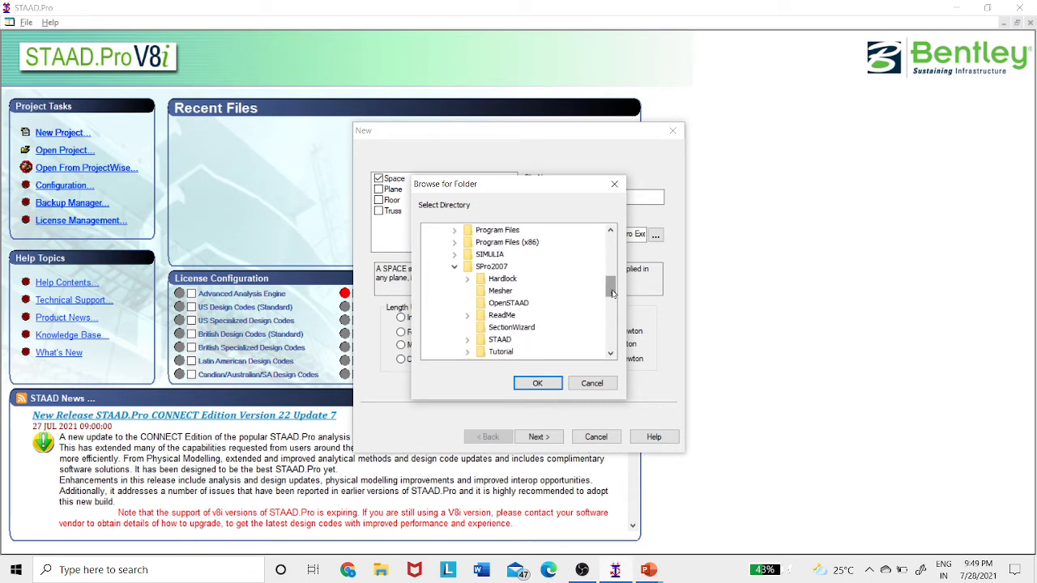
left_click(454, 266)
left_click_drag(609, 296, 610, 339)
left_click(476, 328)
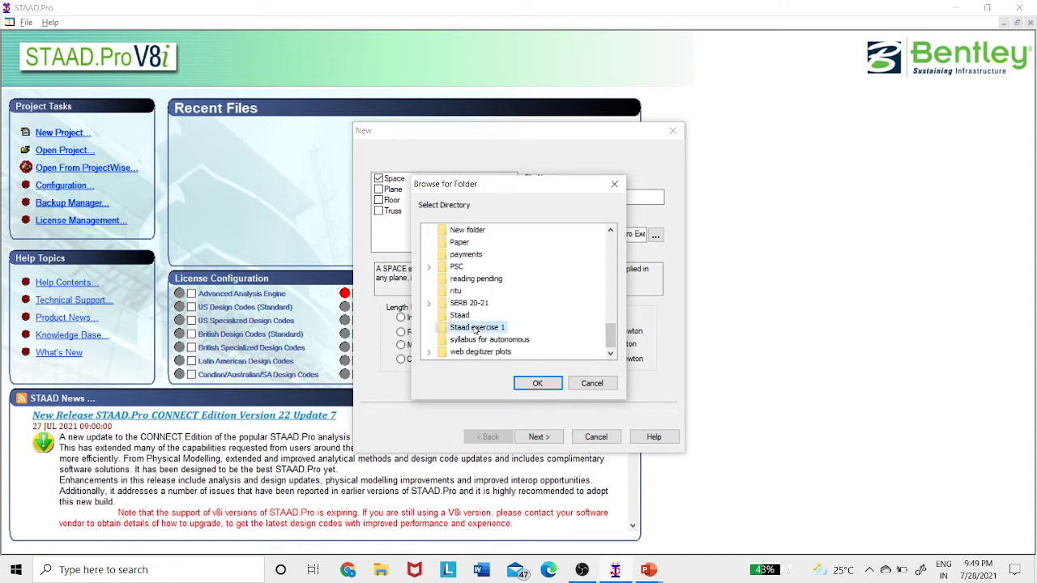
left_click(538, 383)
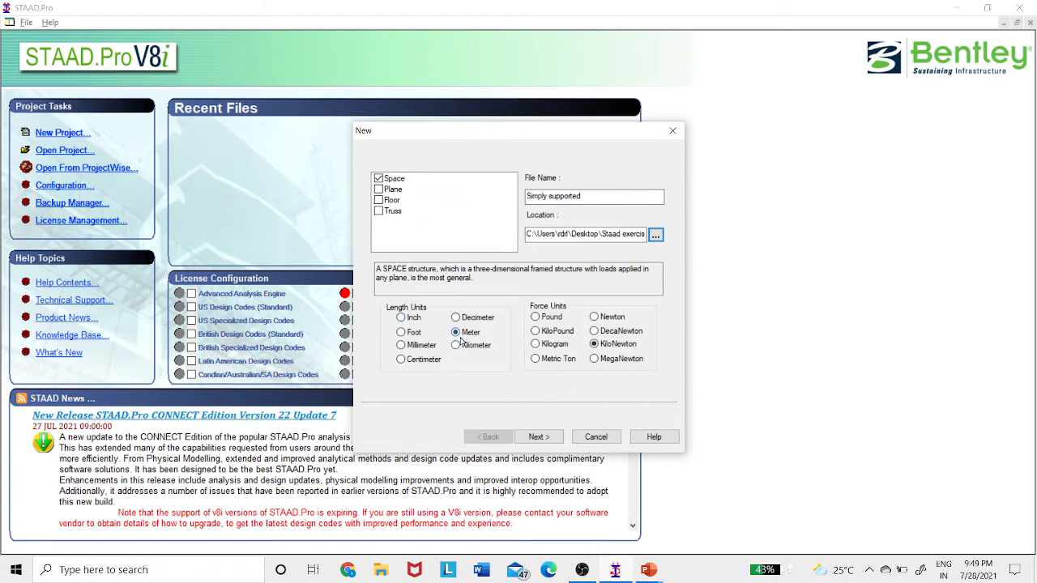
left_click(539, 436)
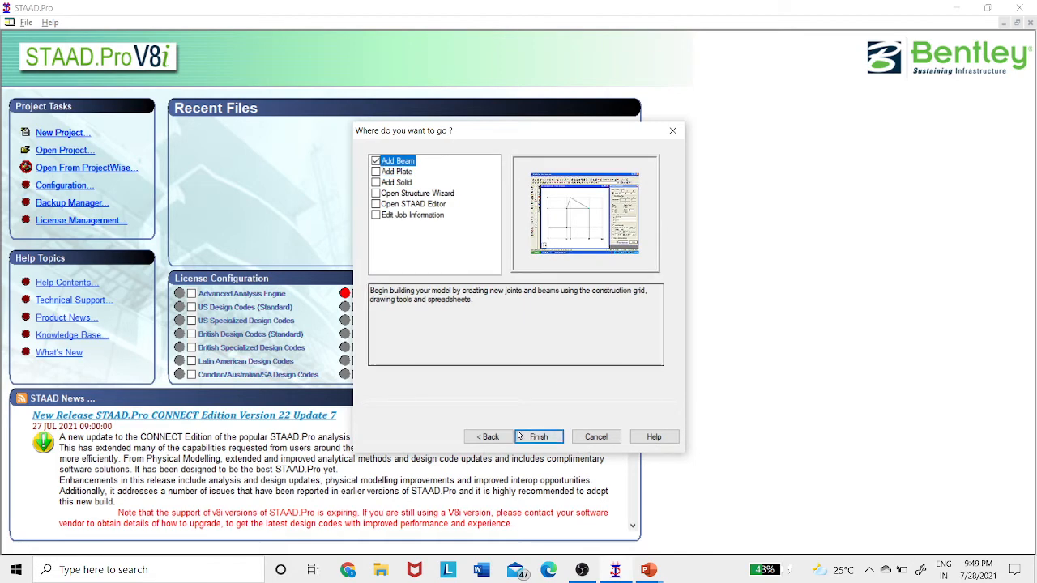
left_click(539, 437)
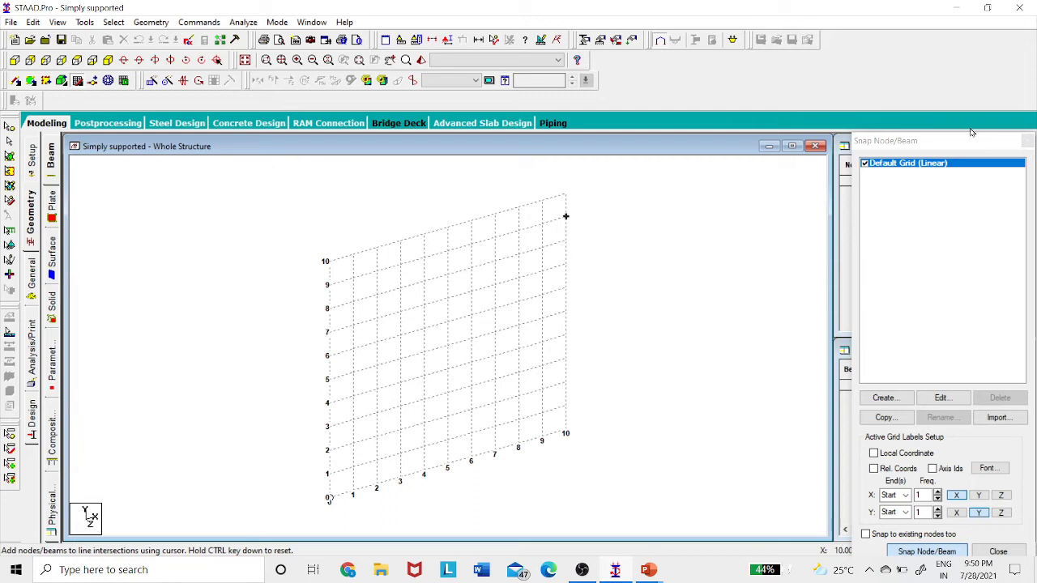
Place a node at the origin of the default linear grid and close the snap grid.
left_click_drag(902, 150, 857, 151)
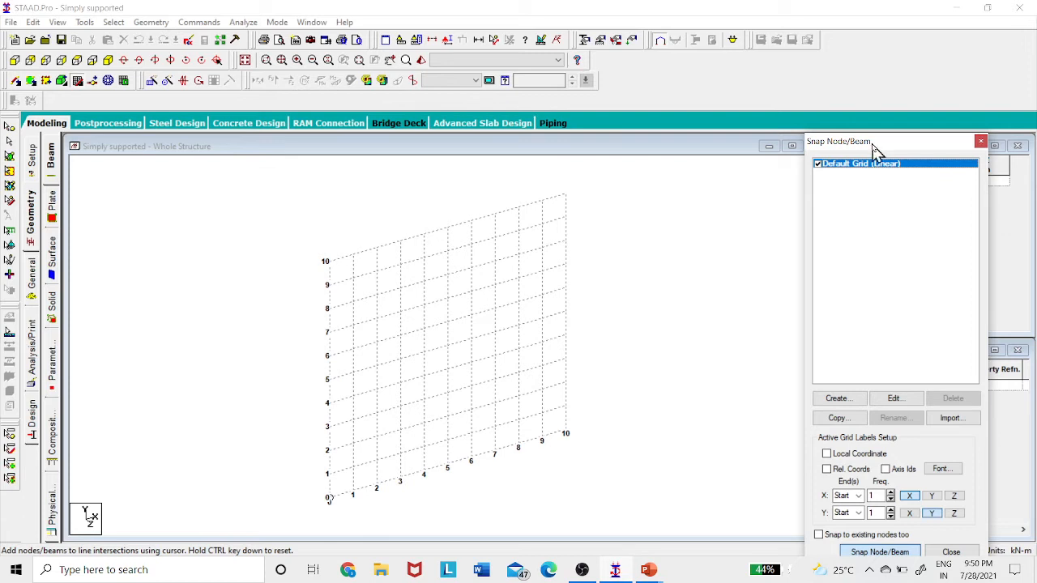
left_click_drag(873, 151, 874, 143)
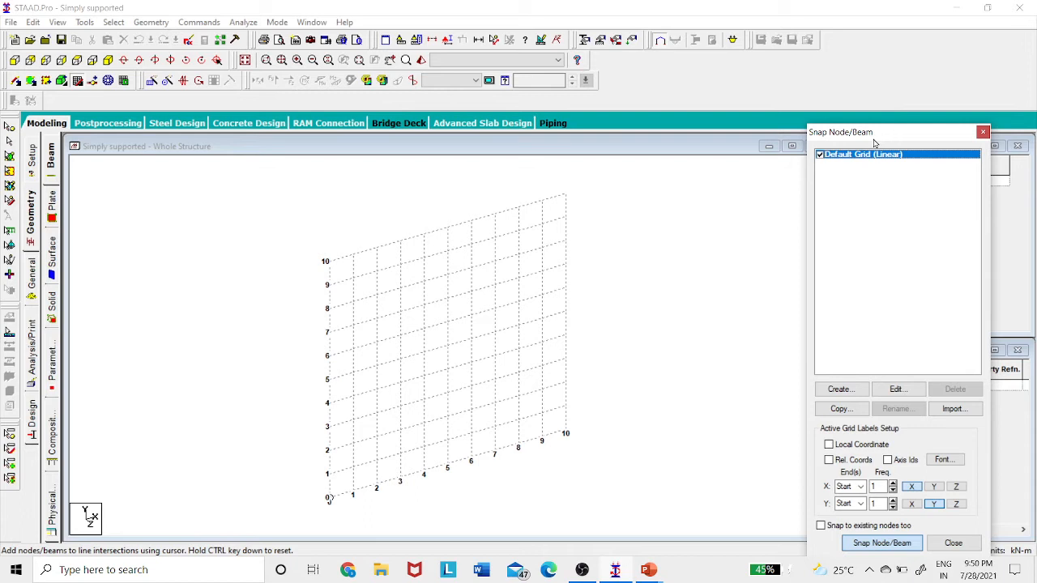
left_click(329, 499)
left_click(566, 433)
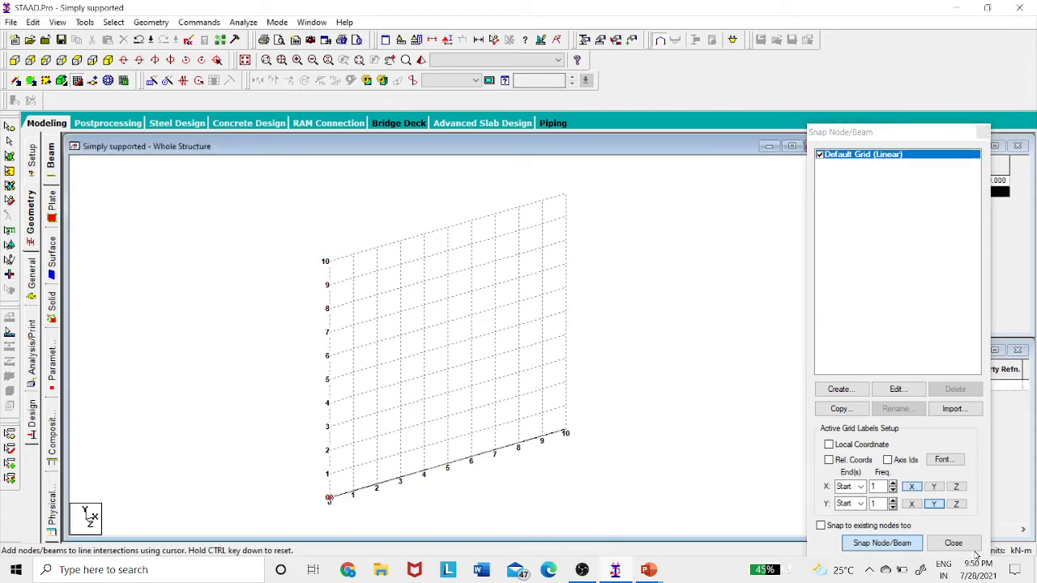
left_click(973, 548)
Select the node at the origin using the nodes cursor.
left_click_drag(417, 329, 484, 392)
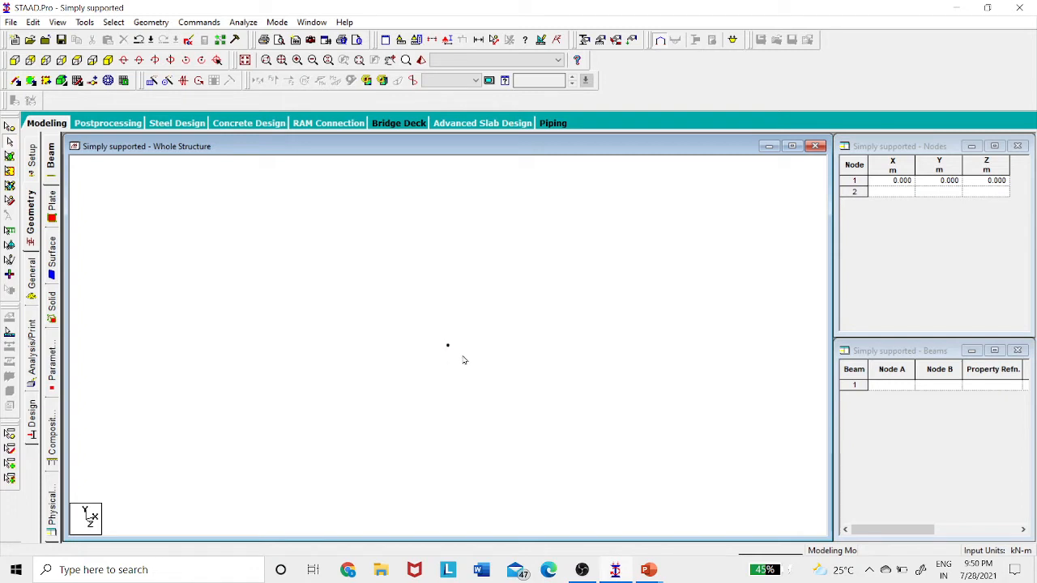
left_click(8, 128)
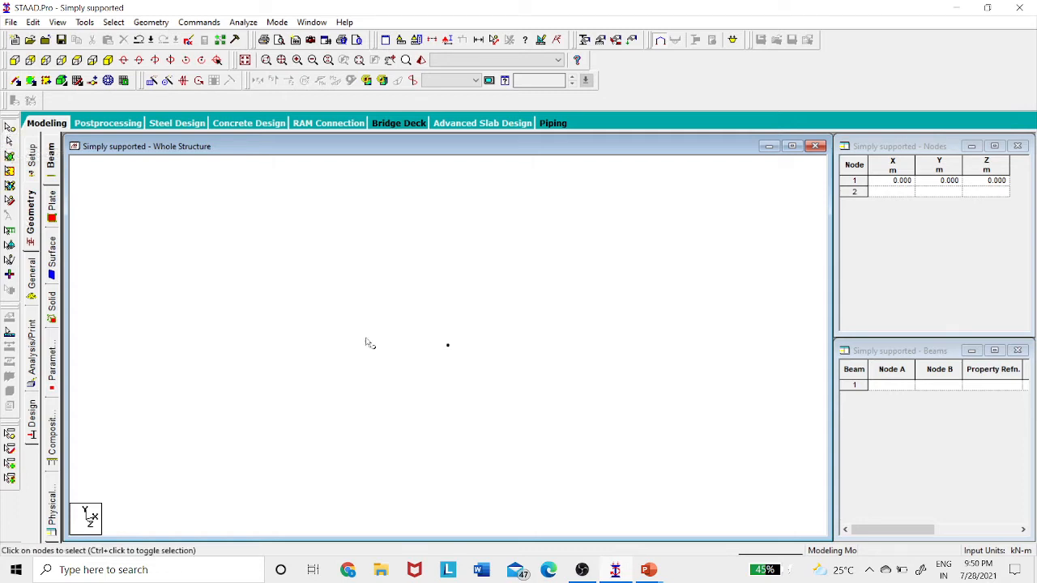
left_click_drag(409, 331, 510, 378)
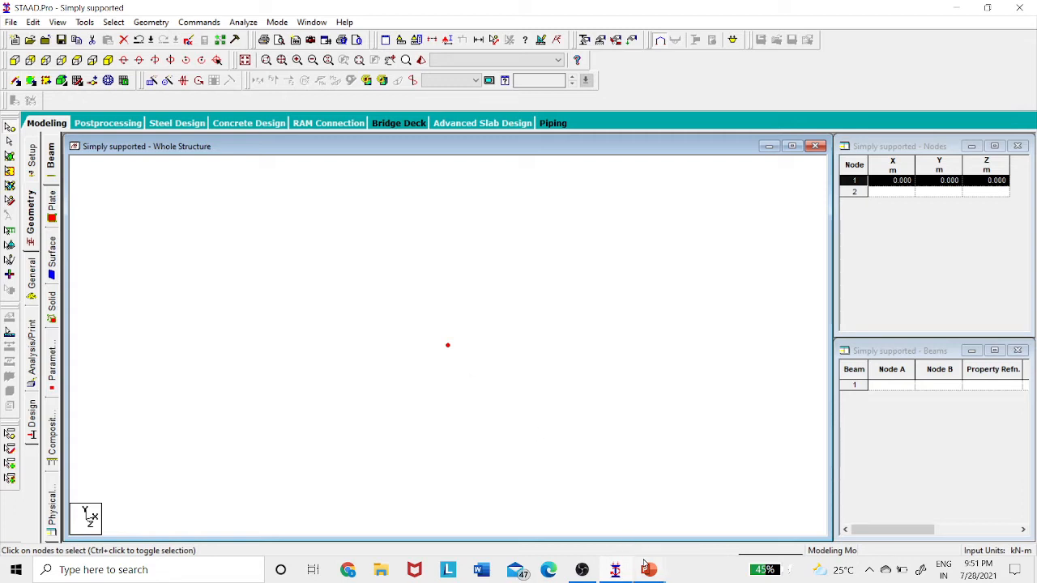
Switch to the PowerPoint slide to check the beam's span, load and cross-section, and return to STAAD.Pro.
mouse_move(648, 569)
left_click(718, 512)
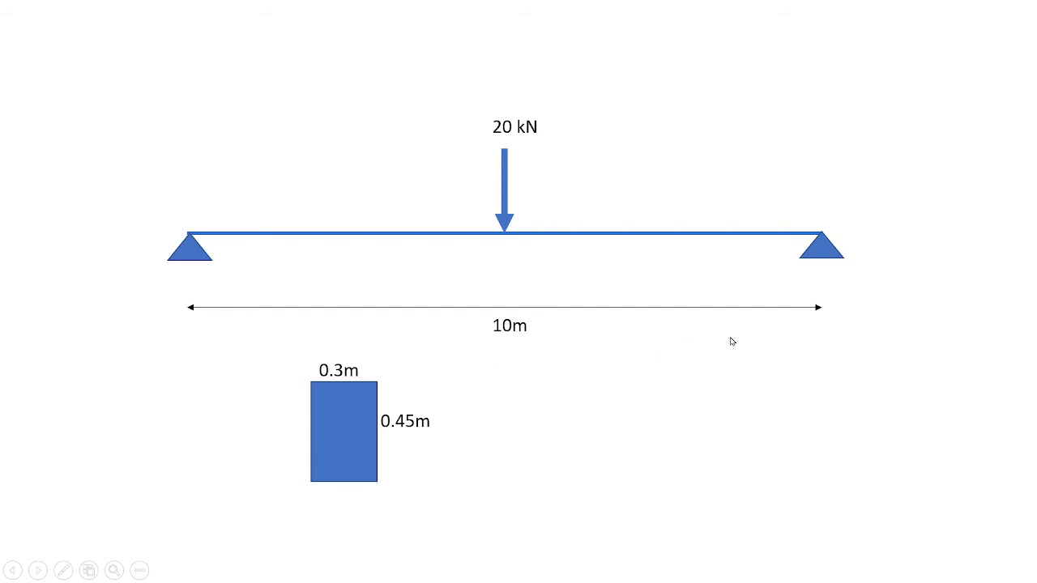
key("alt+Tab")
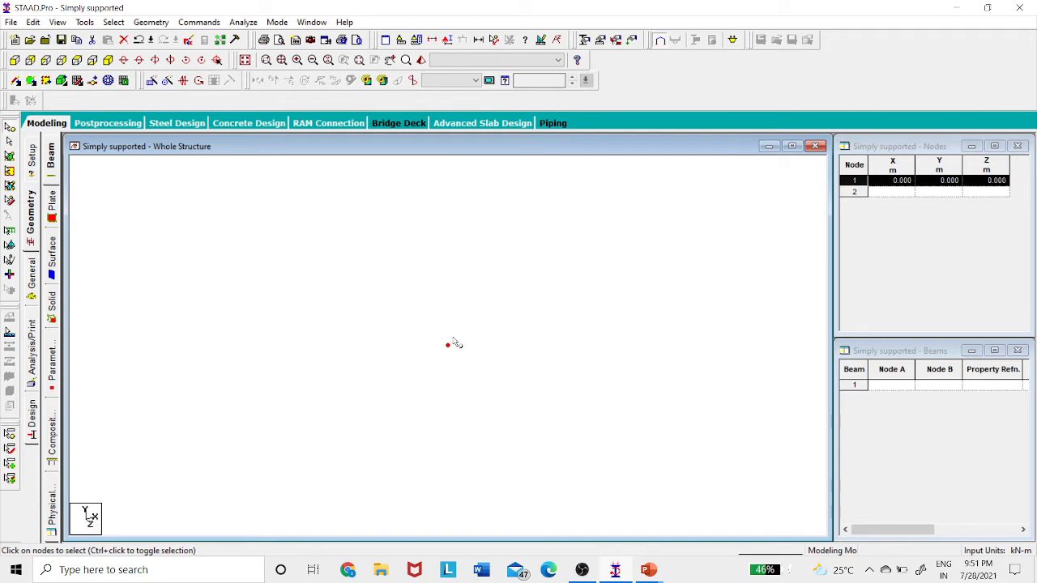
Copy the selected node once along global X with a 10 m spacing using 3D Repeat, viewed from the front.
left_click(14, 67)
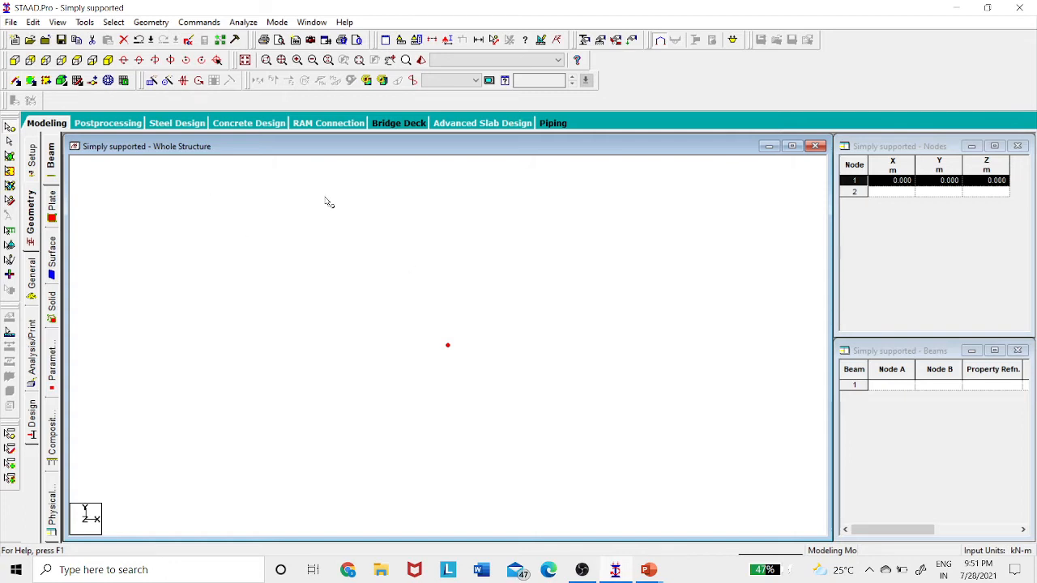
left_click(432, 338)
left_click(447, 345)
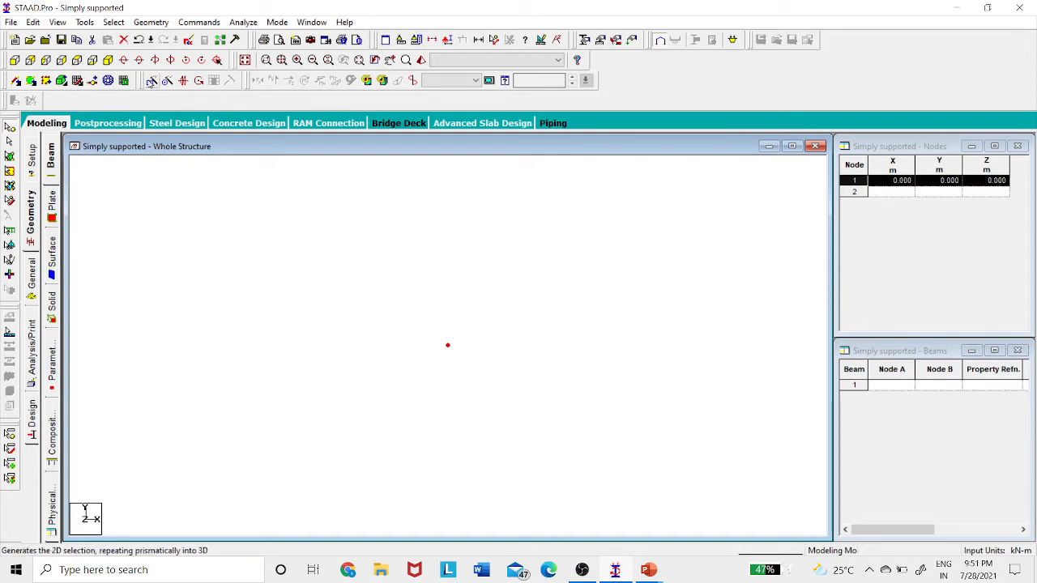
left_click(152, 82)
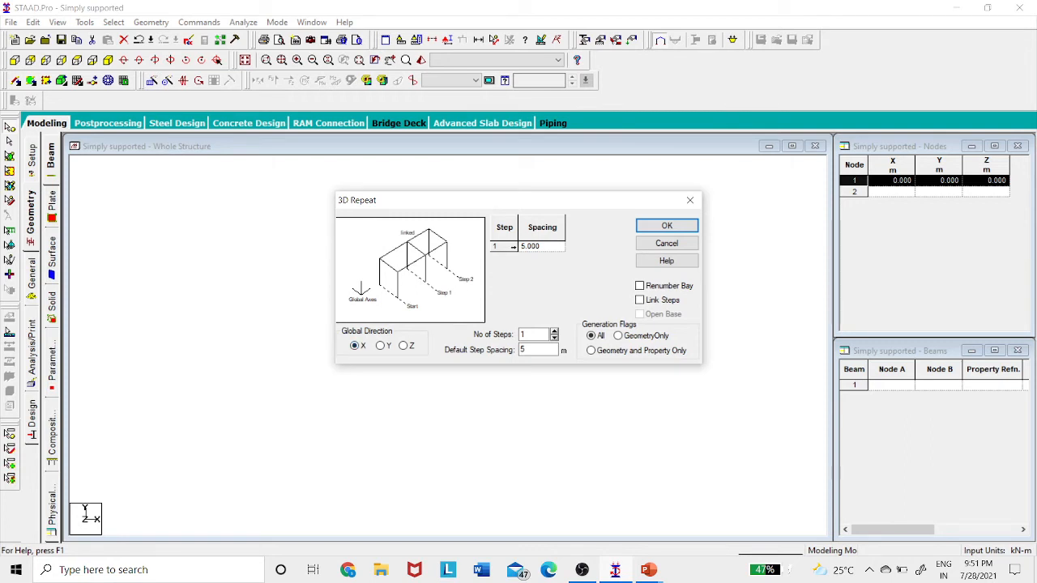
left_click(531, 249)
double_click(531, 248)
type("10")
left_click(662, 226)
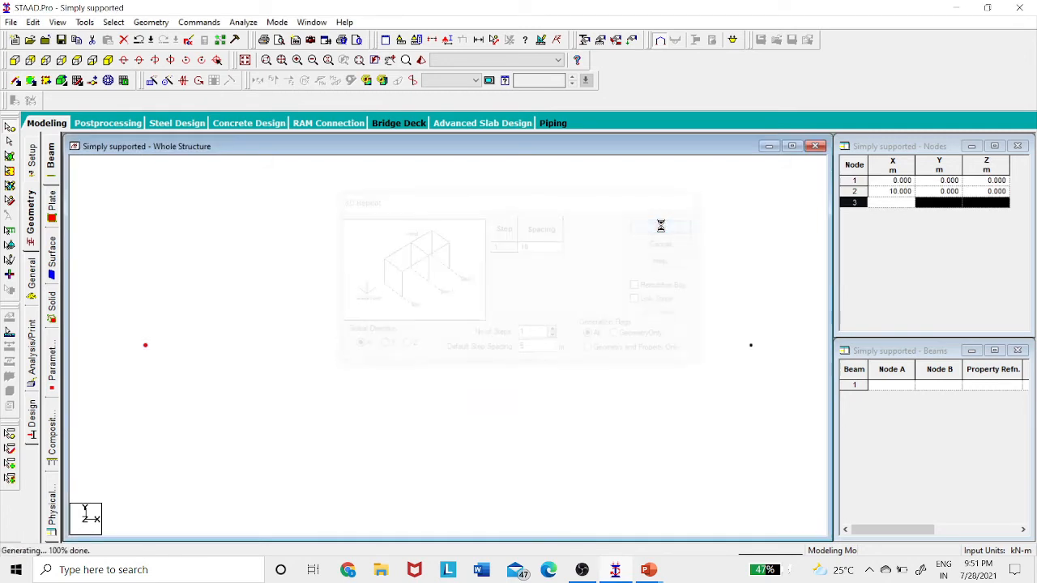
Add a beam connecting node 1 to node 2.
left_click_drag(124, 306, 772, 442)
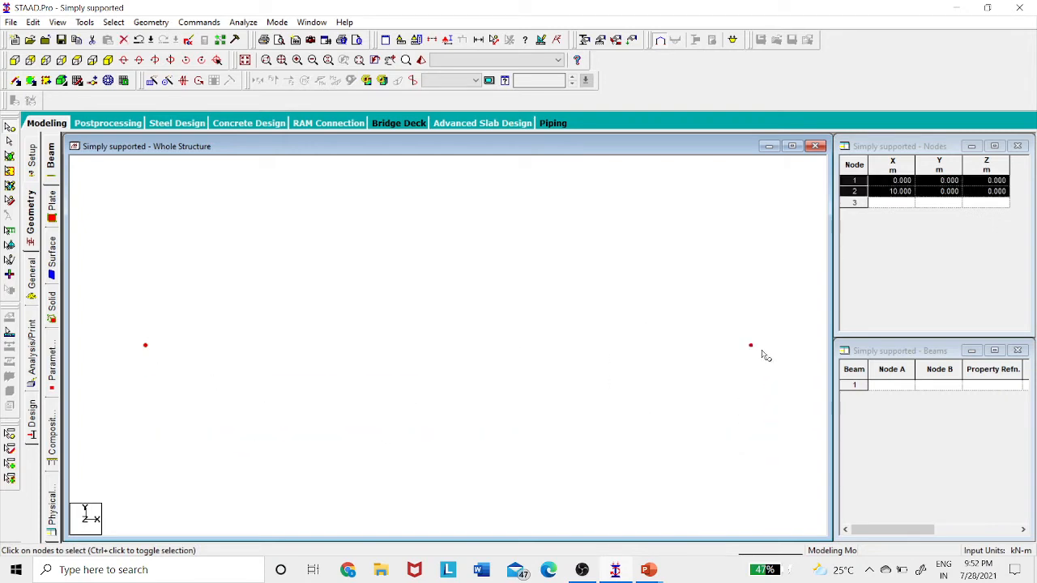
left_click(155, 215)
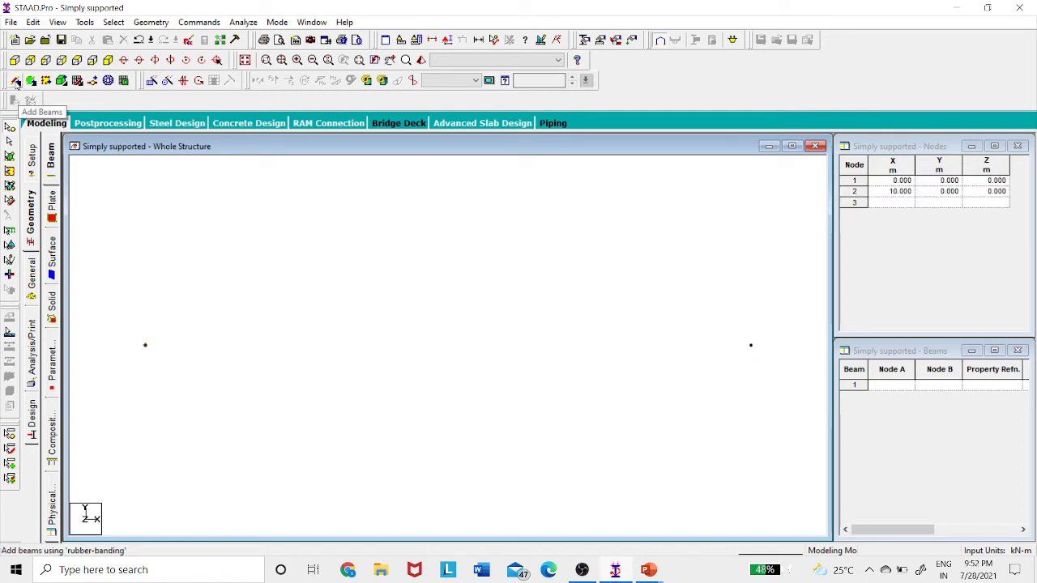
left_click(16, 83)
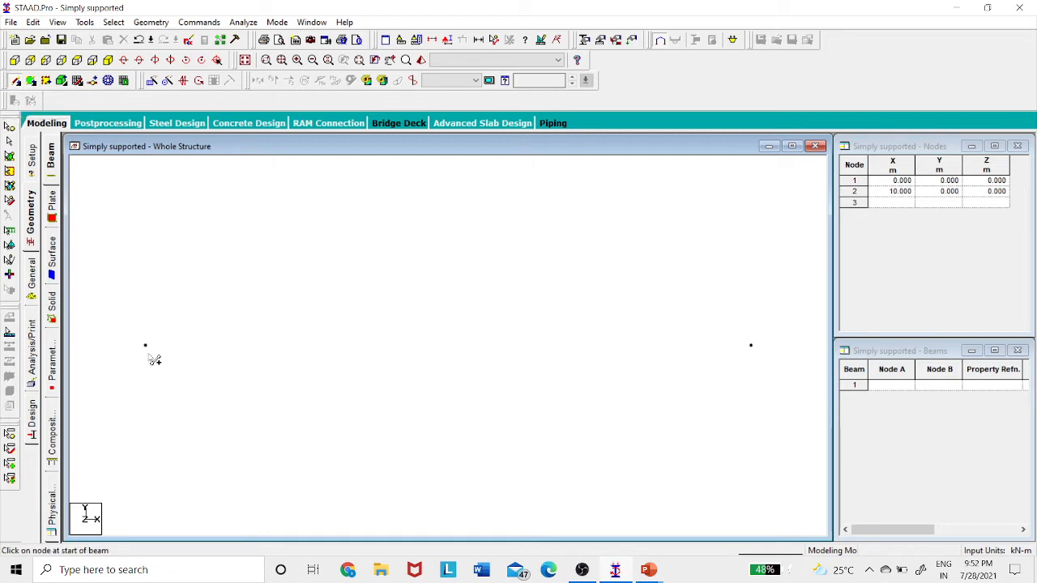
left_click_drag(146, 346, 754, 351)
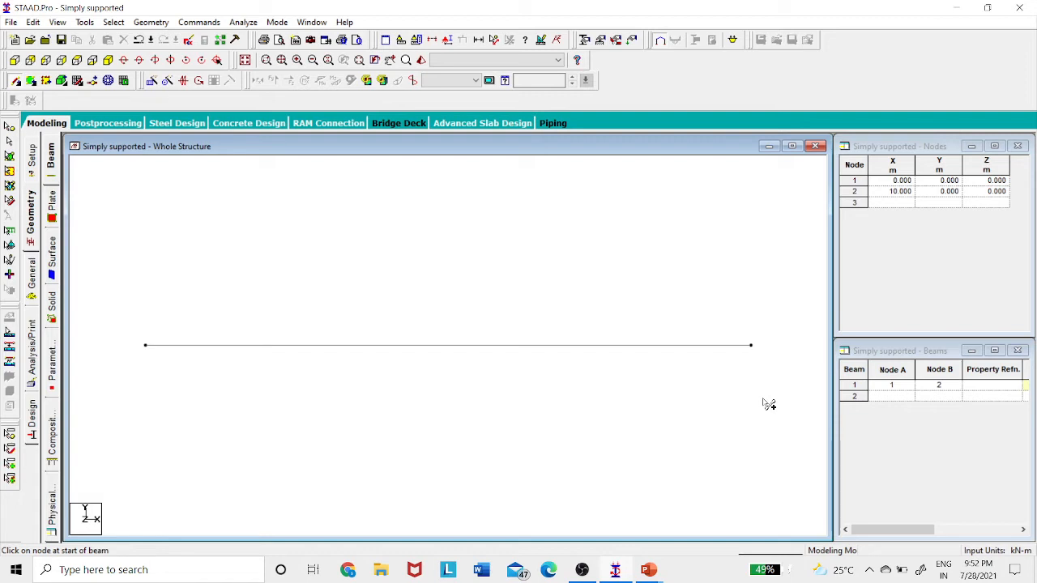
Inspect the beam's start and end nodes in the model and in the beams table.
left_click(593, 349)
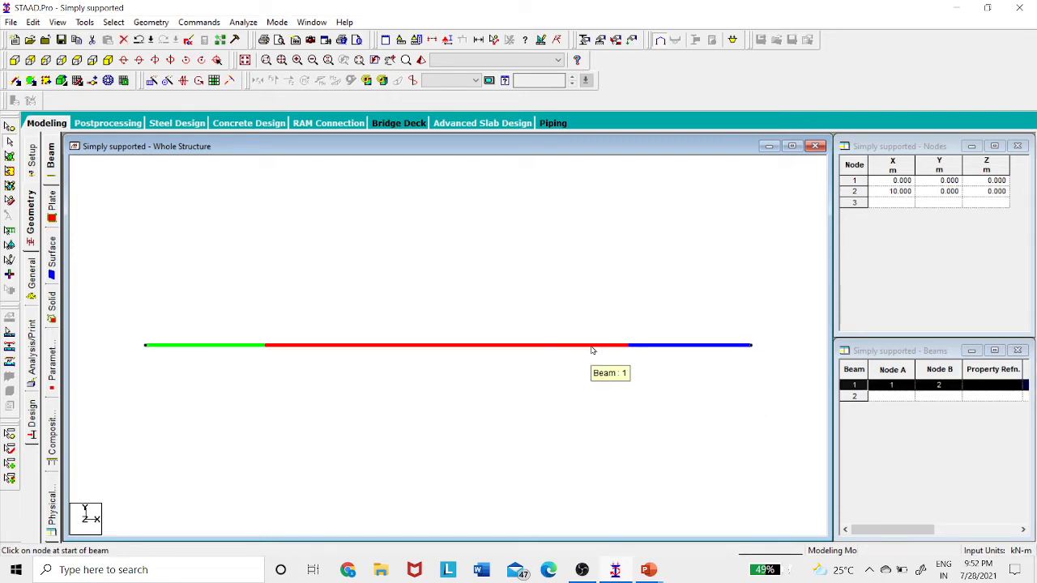
left_click(590, 381)
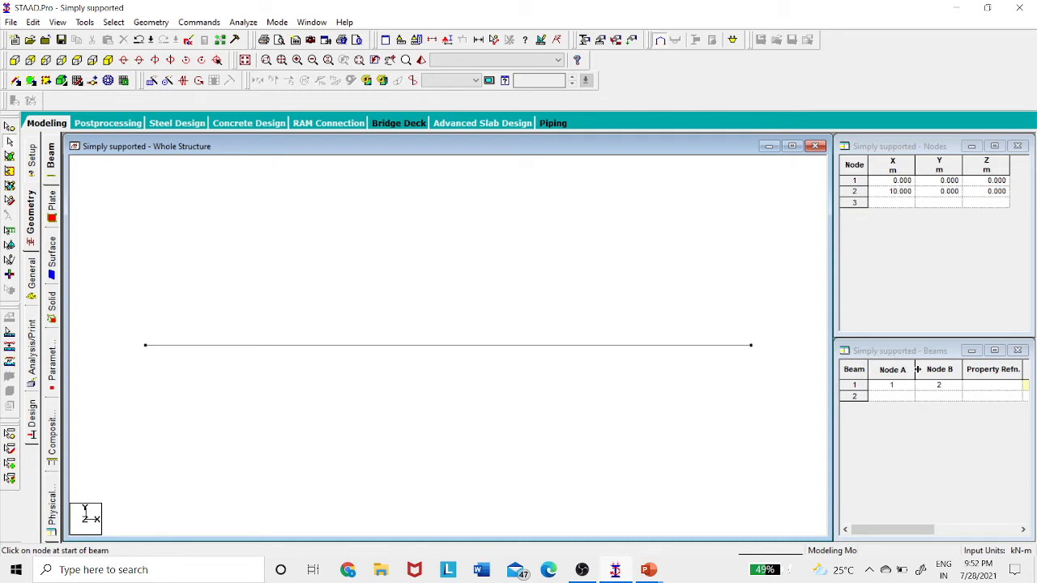
left_click(891, 396)
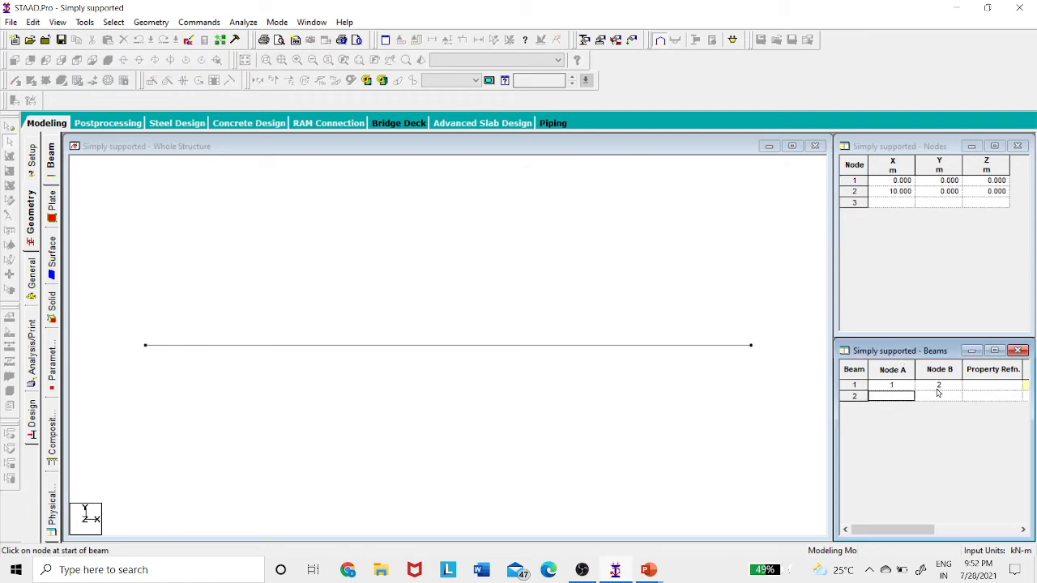
left_click(673, 347)
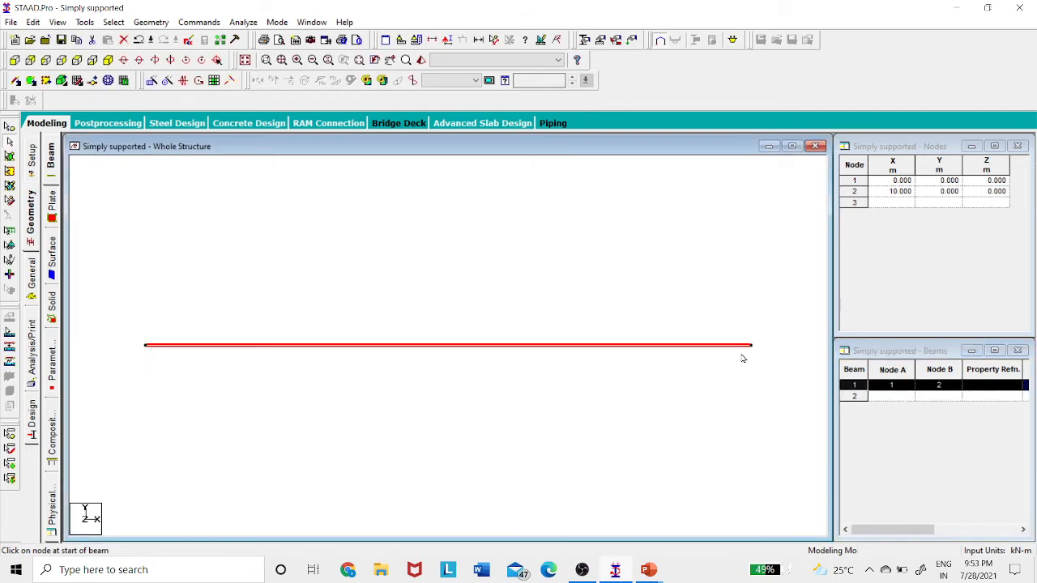
left_click(467, 355)
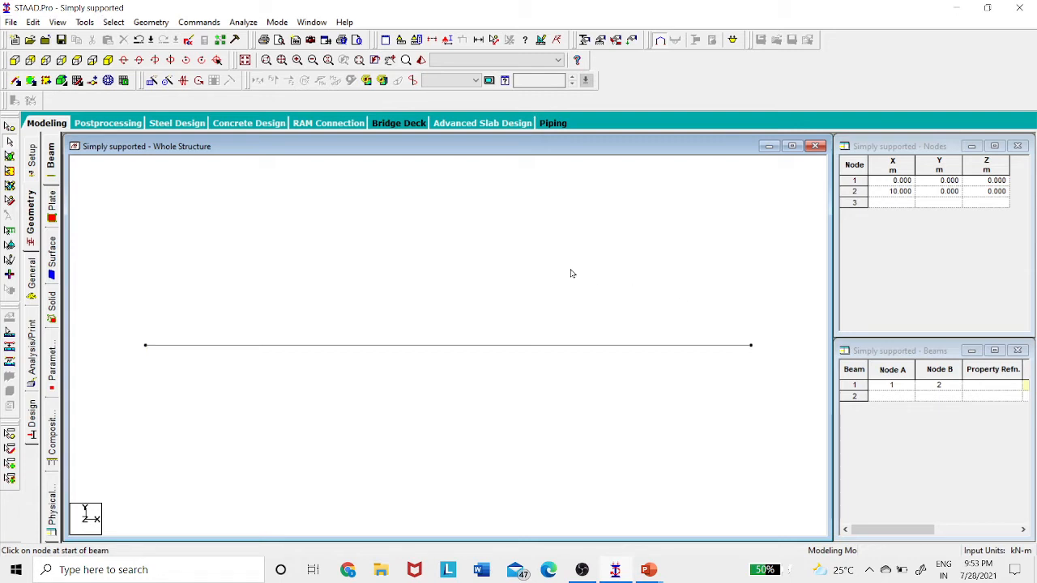
Display the node number and beam number labels on the model.
left_click(448, 41)
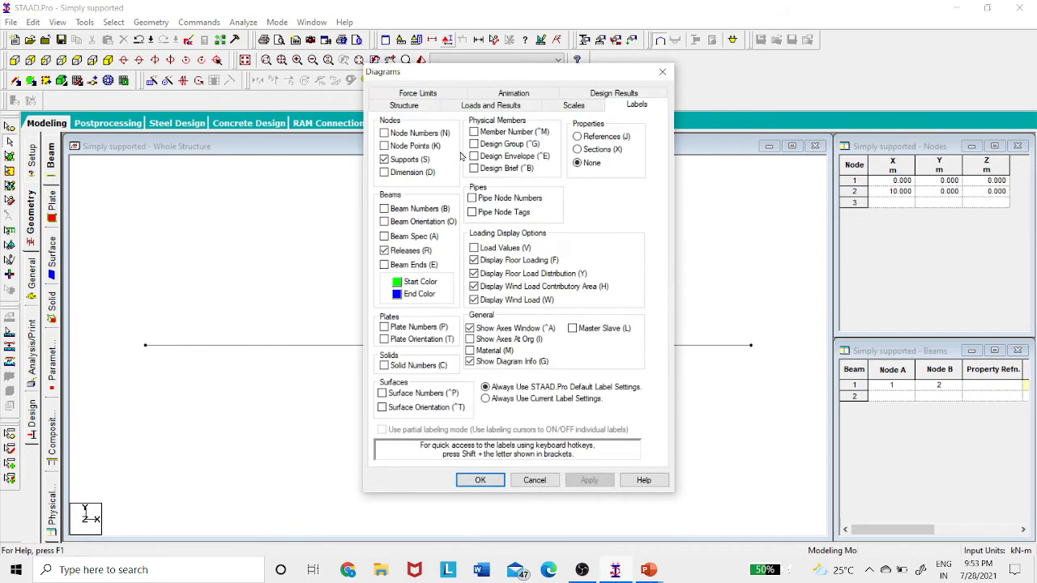
left_click(385, 132)
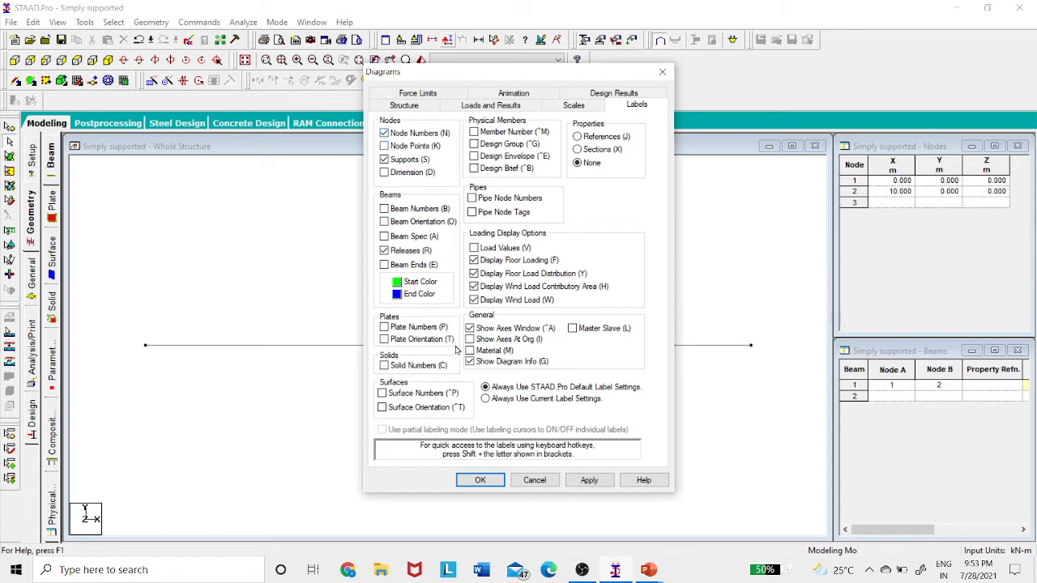
left_click(589, 481)
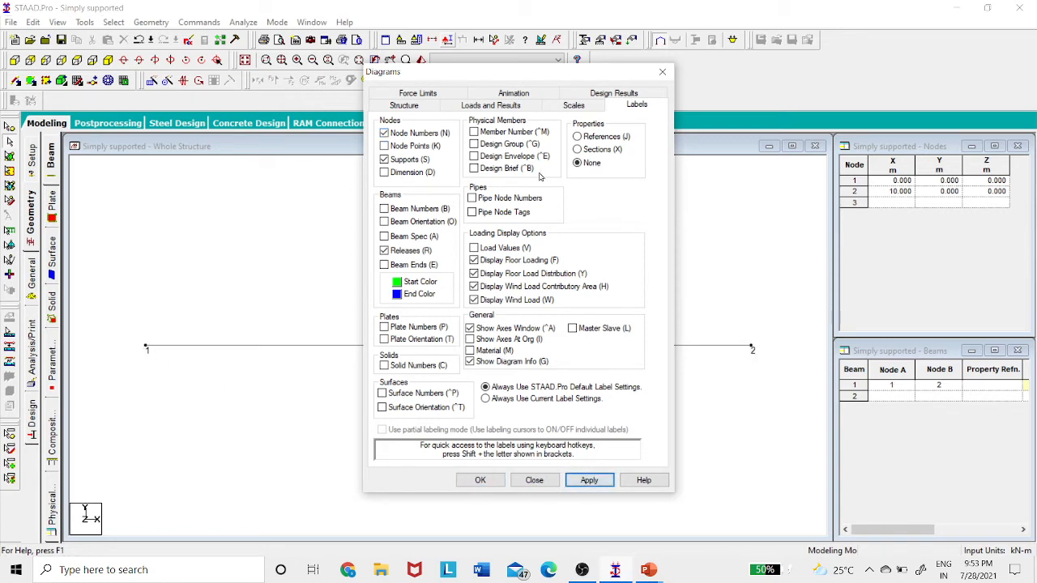
left_click_drag(491, 75, 867, 107)
left_click(760, 241)
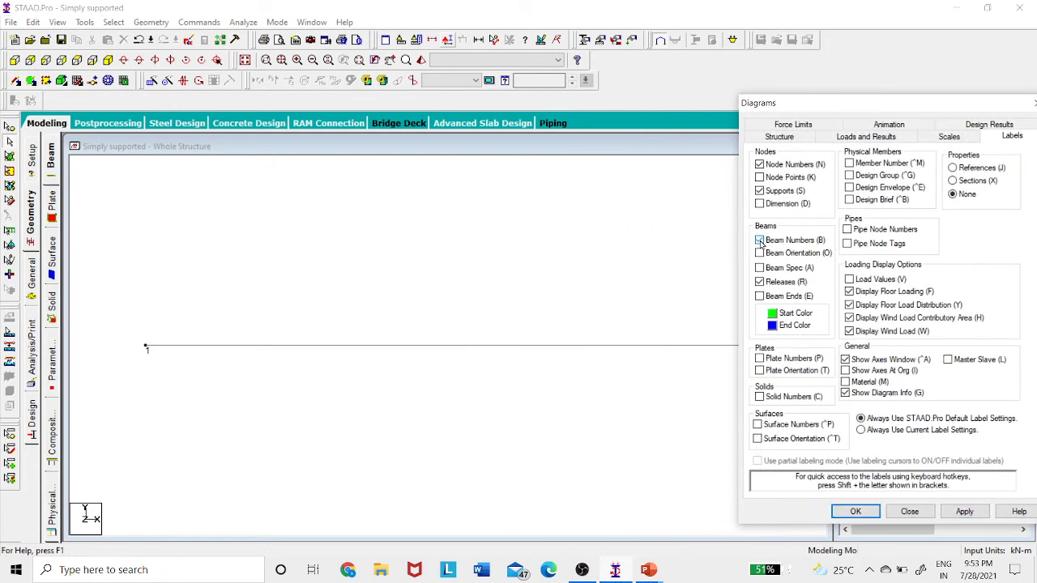
left_click(965, 512)
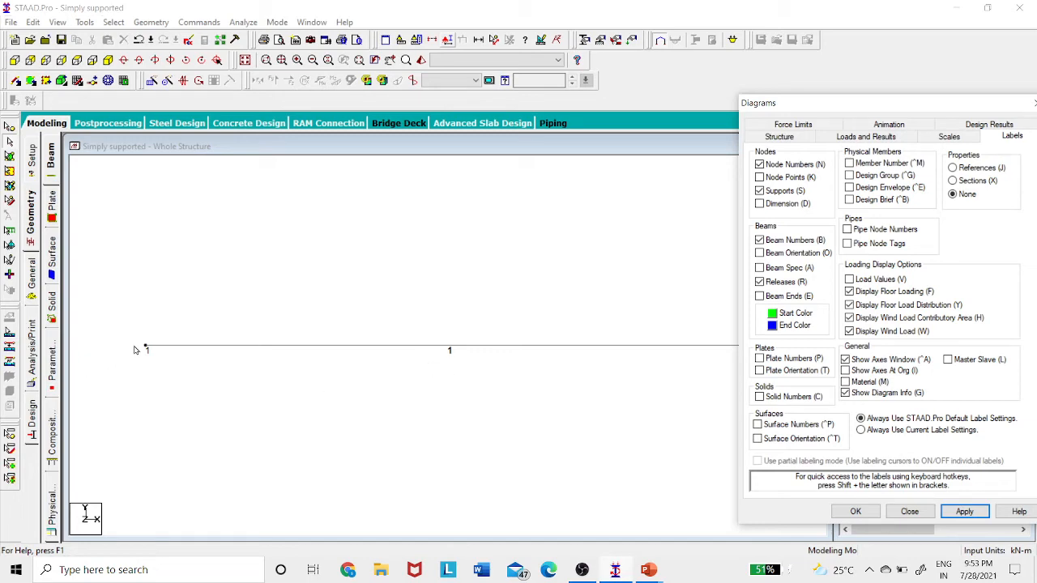
Hide the node number and beam number labels and close the diagram settings.
left_click_drag(843, 108, 611, 116)
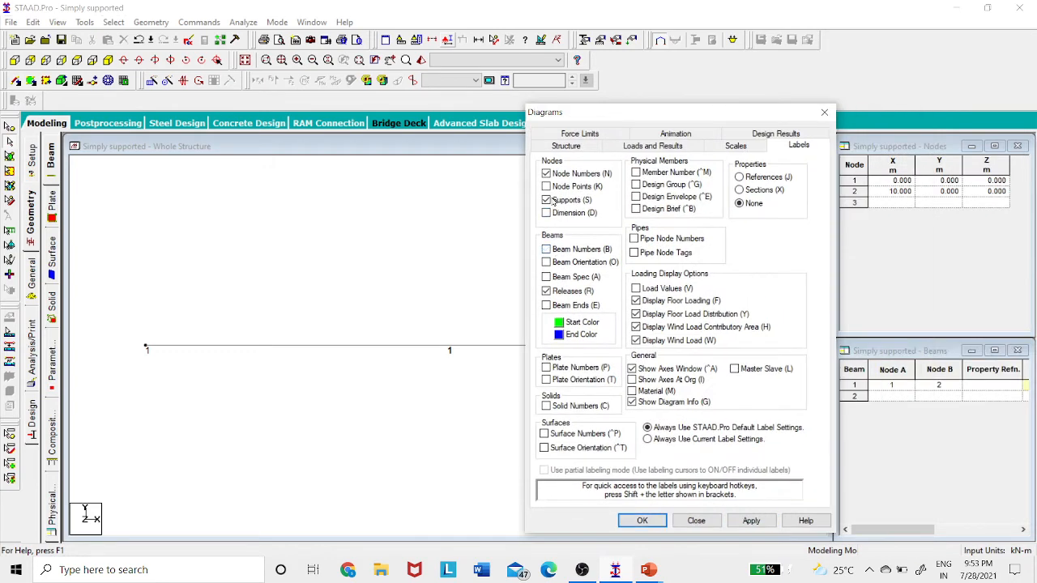
left_click(547, 174)
left_click(751, 520)
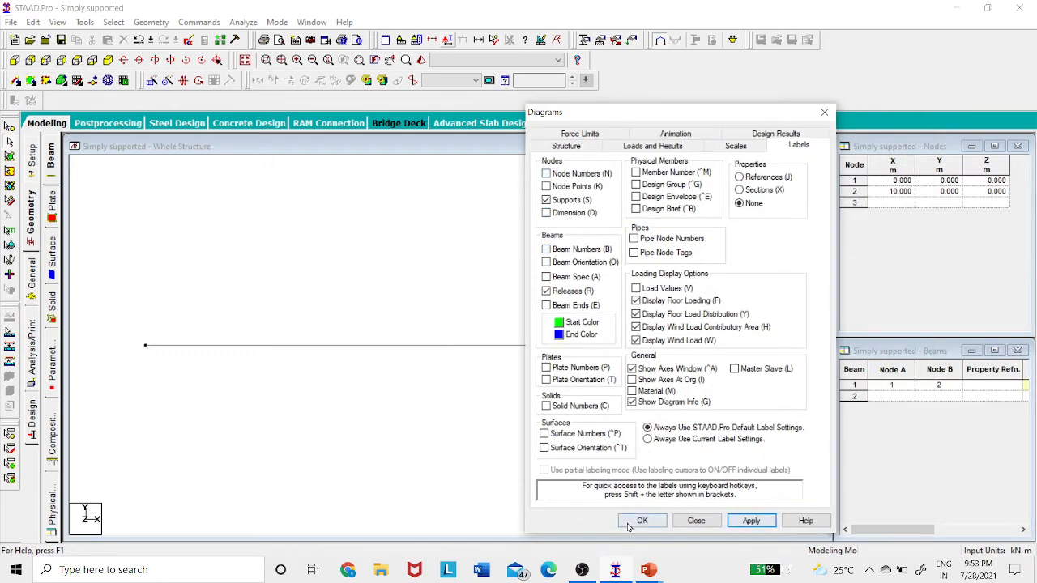
left_click(632, 523)
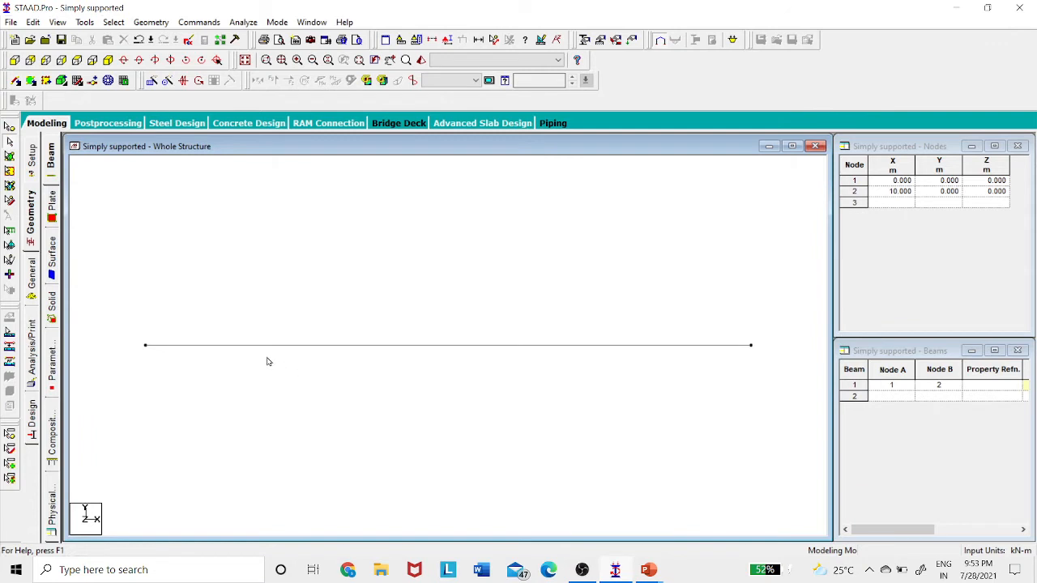
left_click(33, 225)
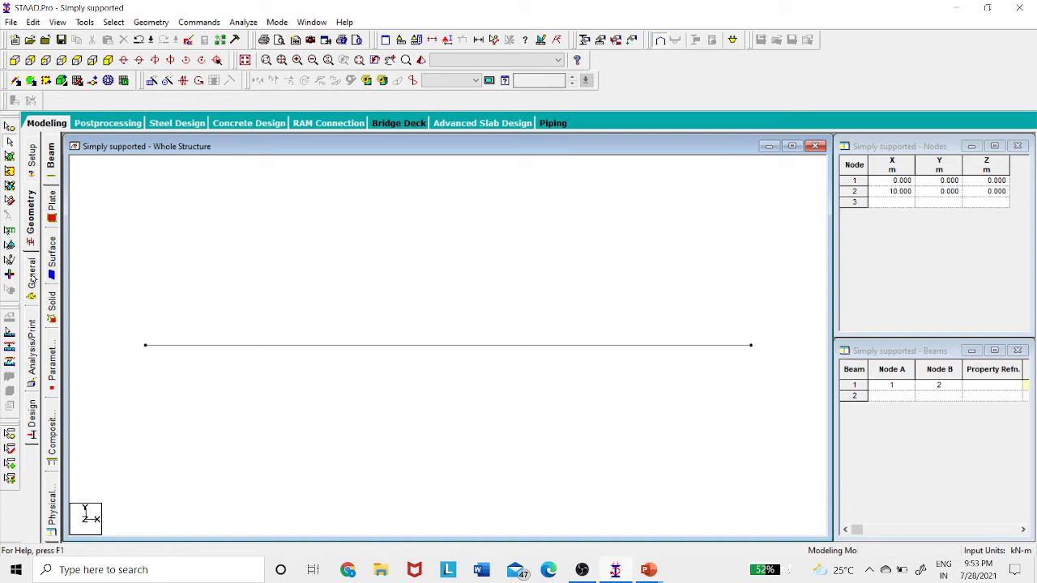
Start defining a section property for the beam, review the available section shapes and choose the rectangle.
left_click(32, 280)
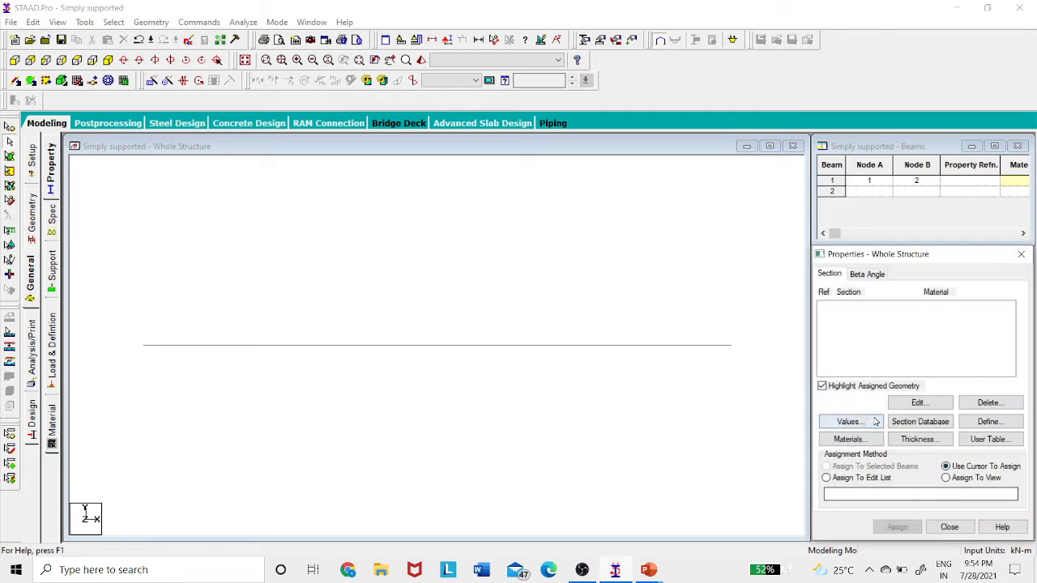
left_click(990, 423)
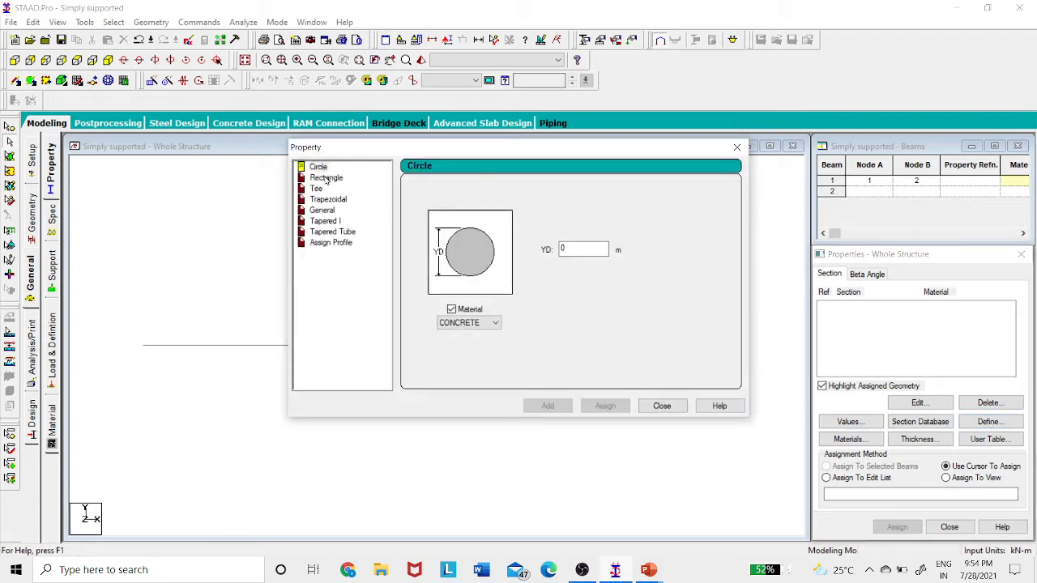
left_click(326, 178)
left_click(317, 189)
left_click(326, 200)
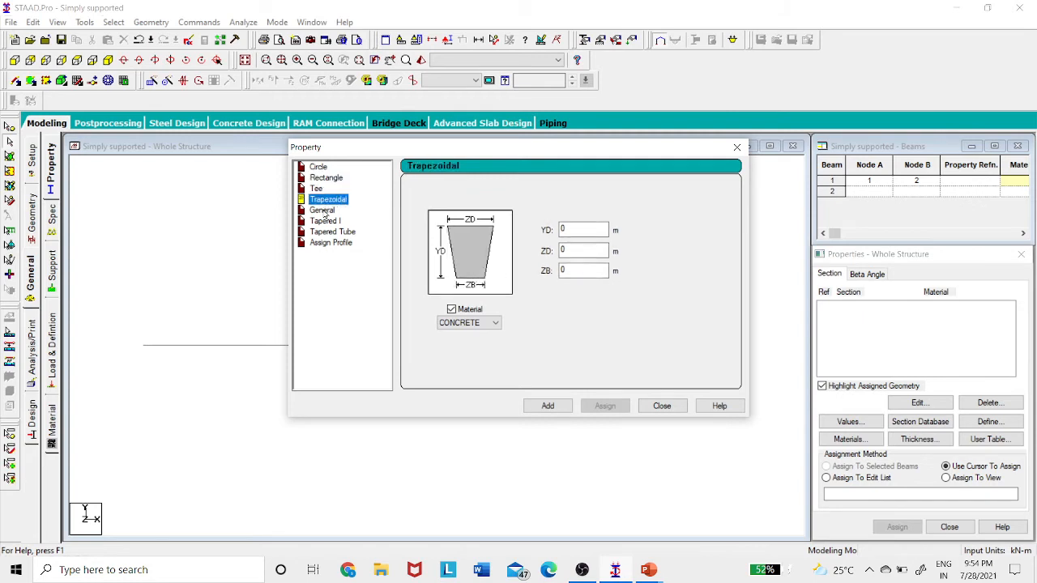
left_click(324, 210)
left_click(324, 222)
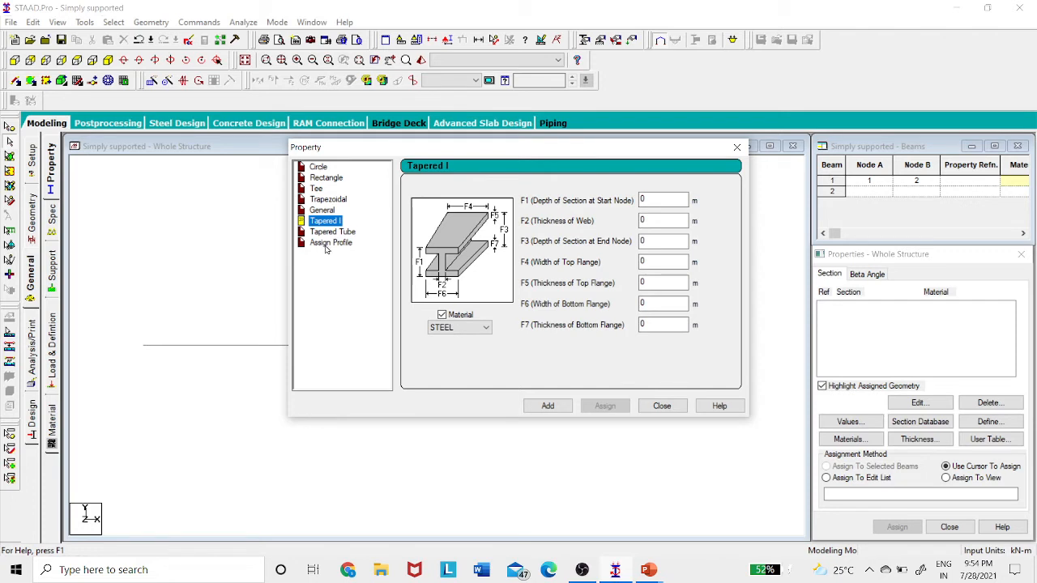
left_click(325, 180)
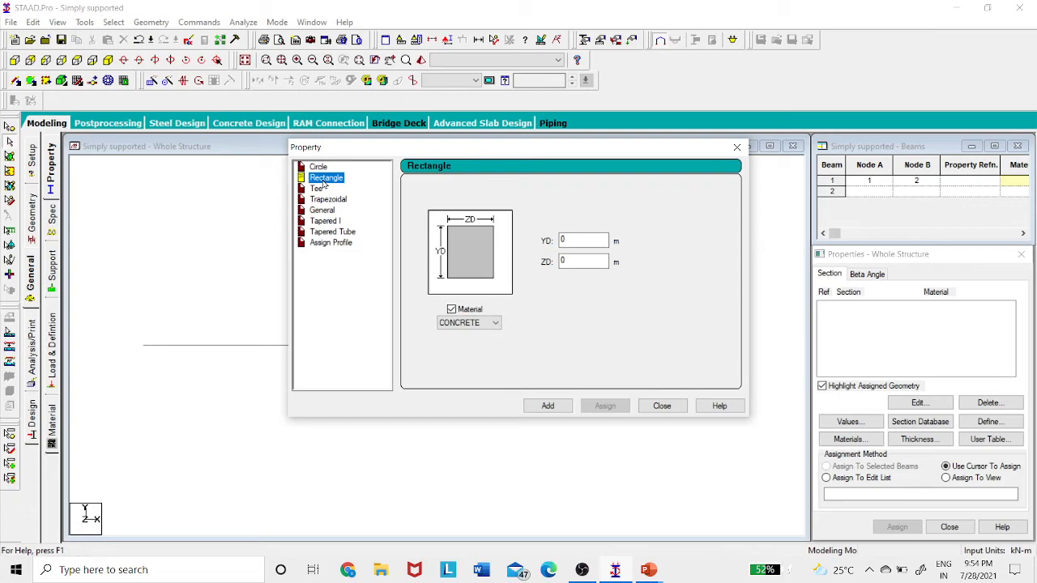
Switch to the PowerPoint slide to check the beam's cross-section dimensions, and return to STAAD.Pro.
mouse_move(662, 573)
left_click(754, 514)
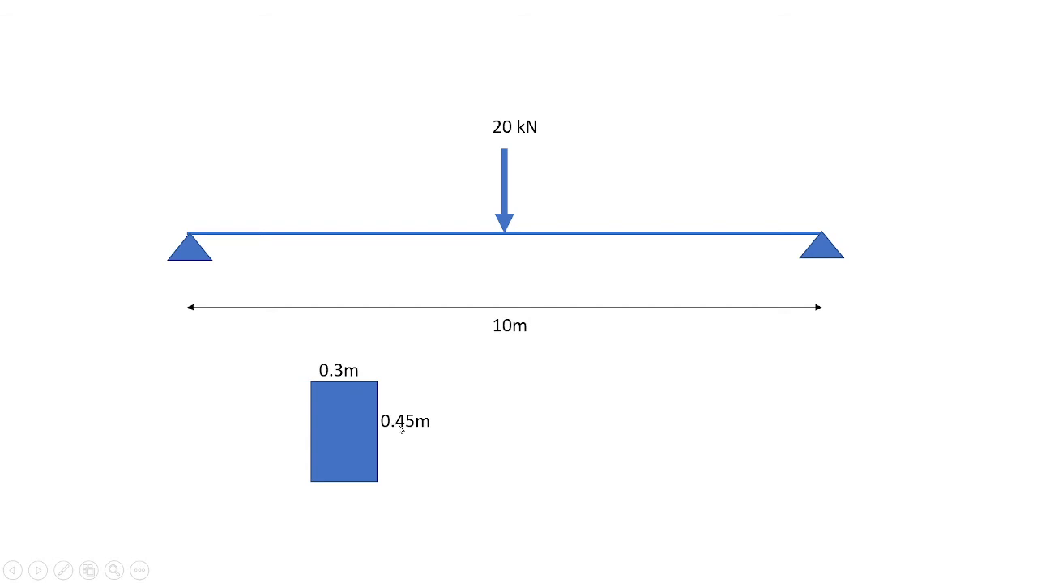
key("alt+Tab")
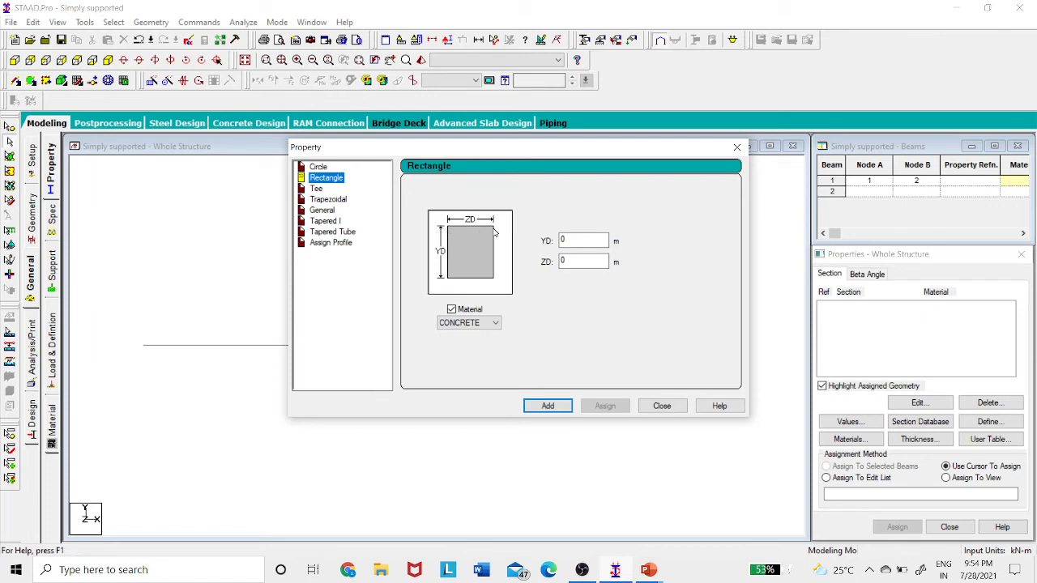
Add a rectangular concrete section with YD 0.45 m and ZD 0.3 m, and close the property definition.
left_click(572, 235)
type(".45")
left_click(587, 257)
type(".3")
left_click(481, 324)
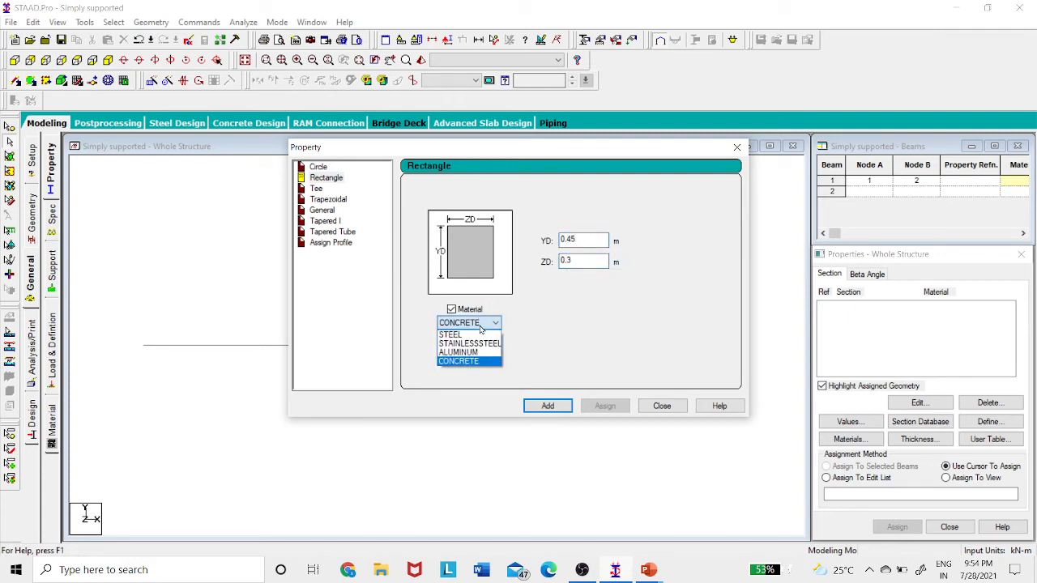
left_click(475, 361)
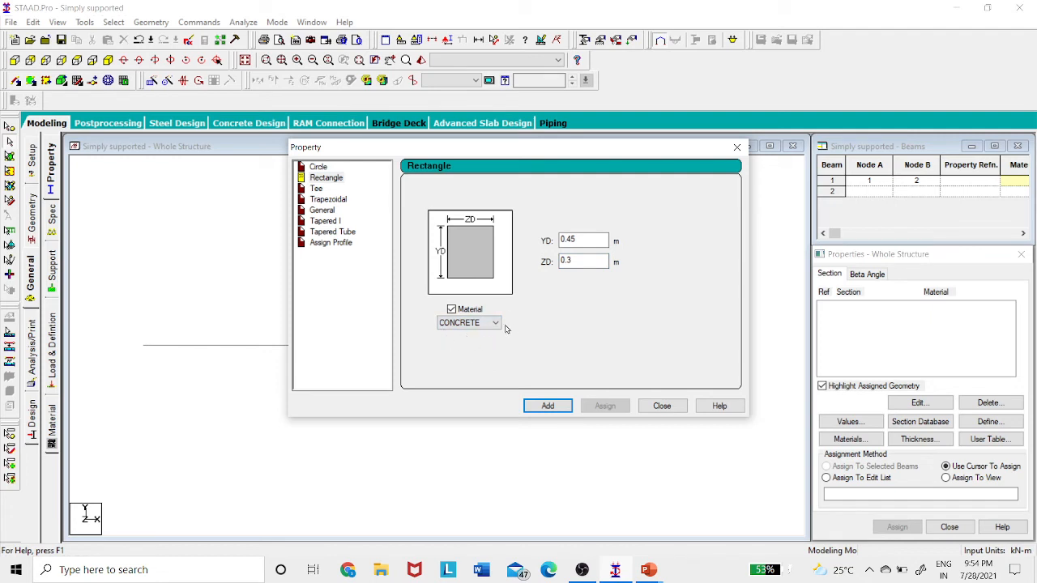
left_click(548, 406)
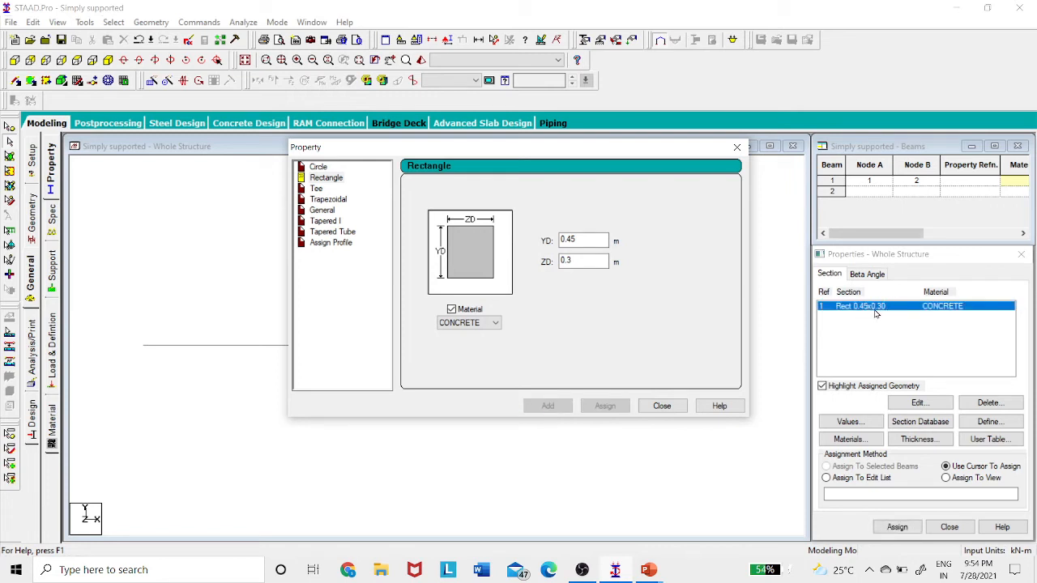
left_click(662, 405)
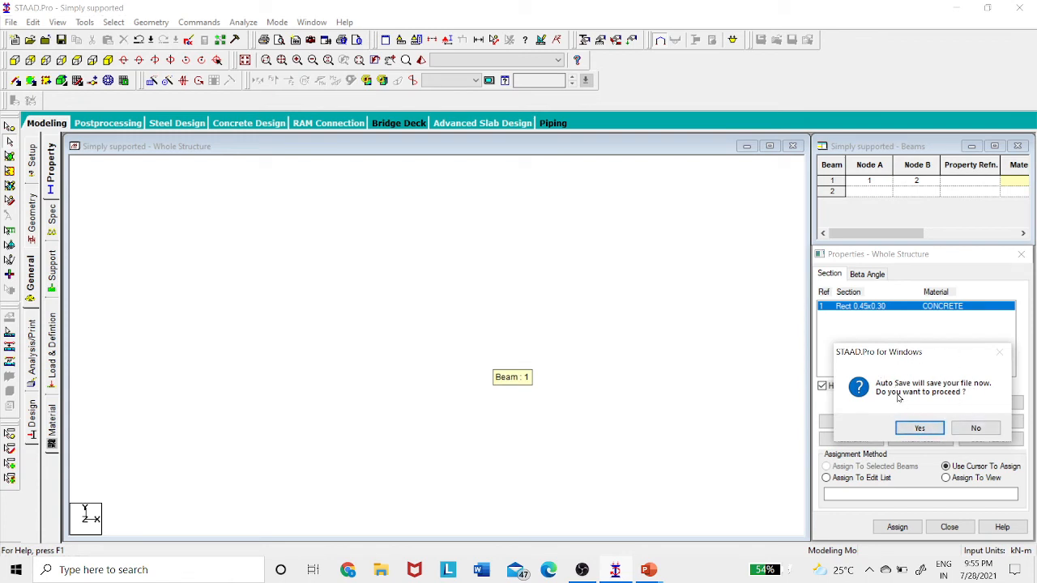
Accept the auto save of the modified structure and assign the Rect 0.45x0.30 concrete section to the beam.
left_click(926, 431)
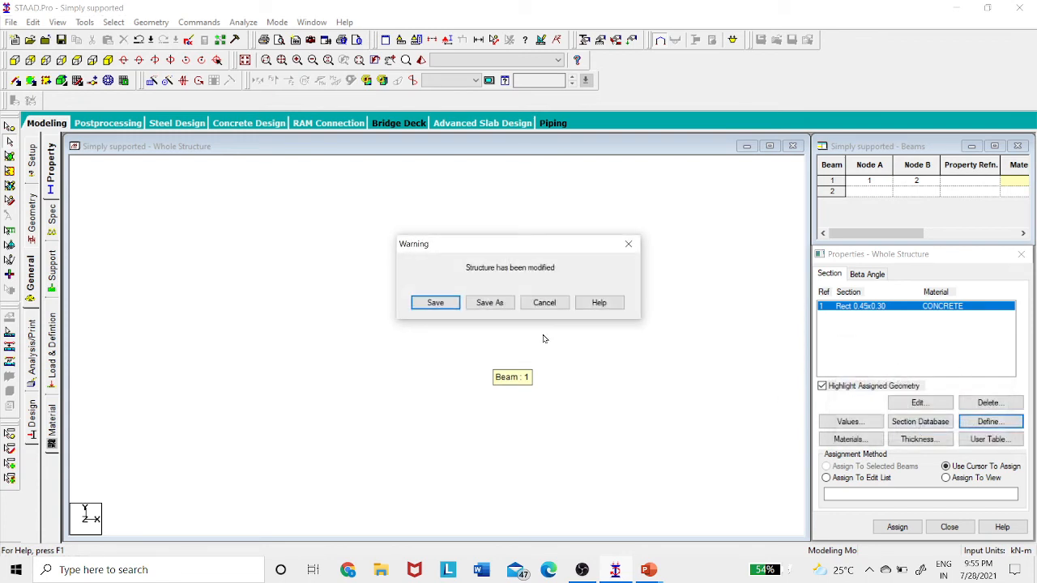
left_click(438, 302)
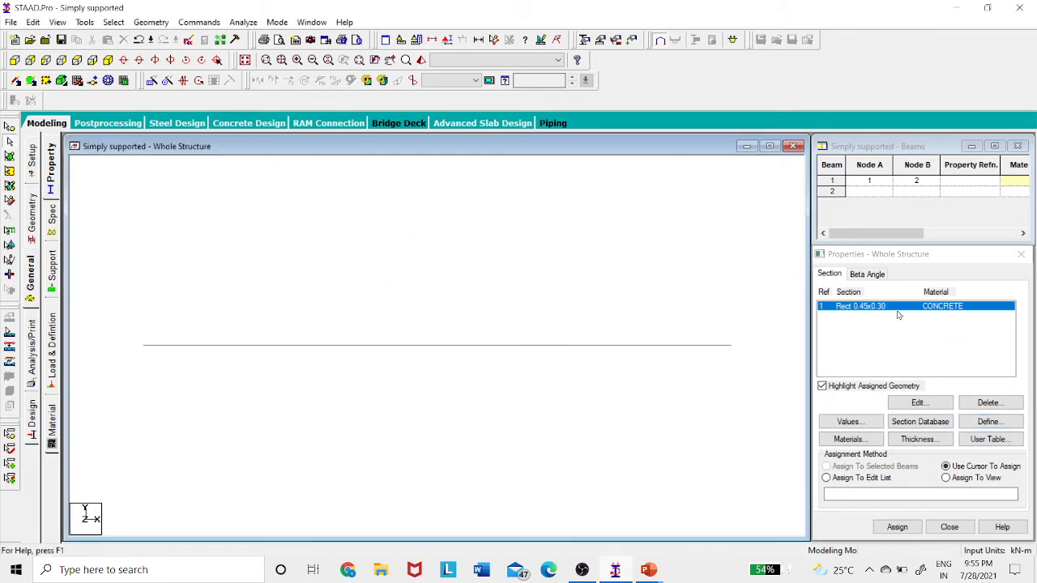
left_click(897, 527)
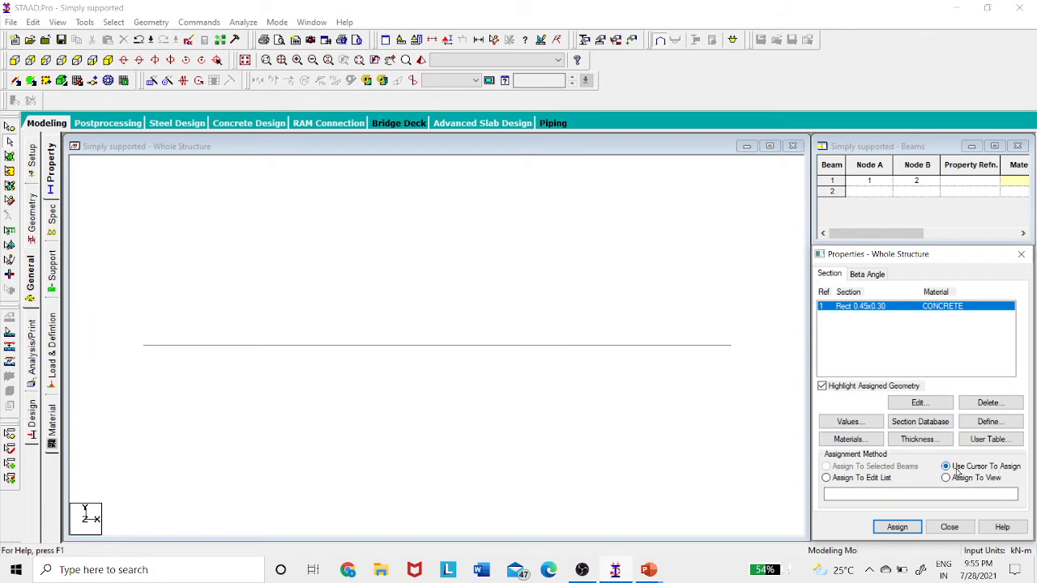
left_click(905, 527)
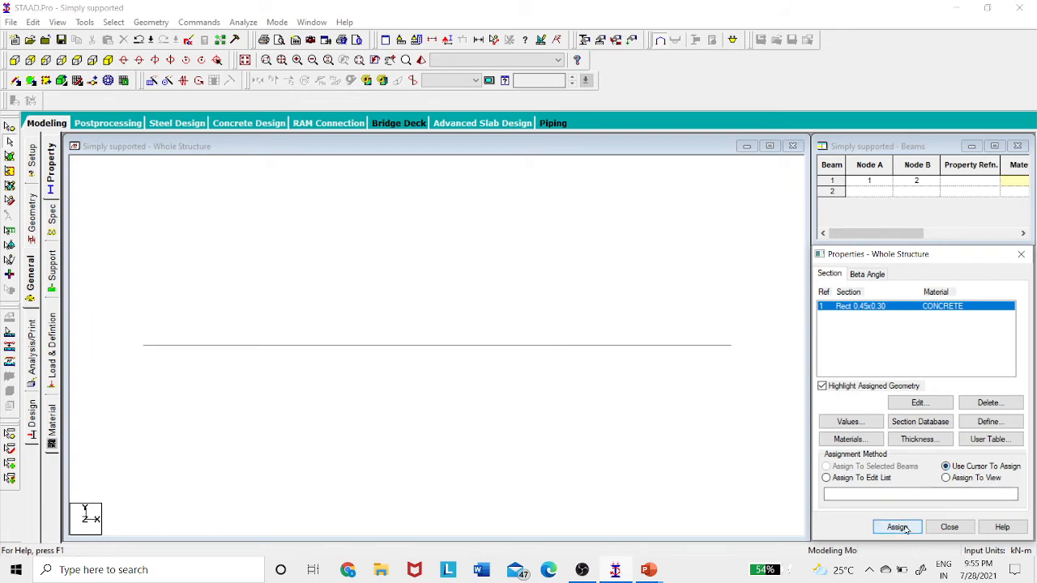
left_click(504, 347)
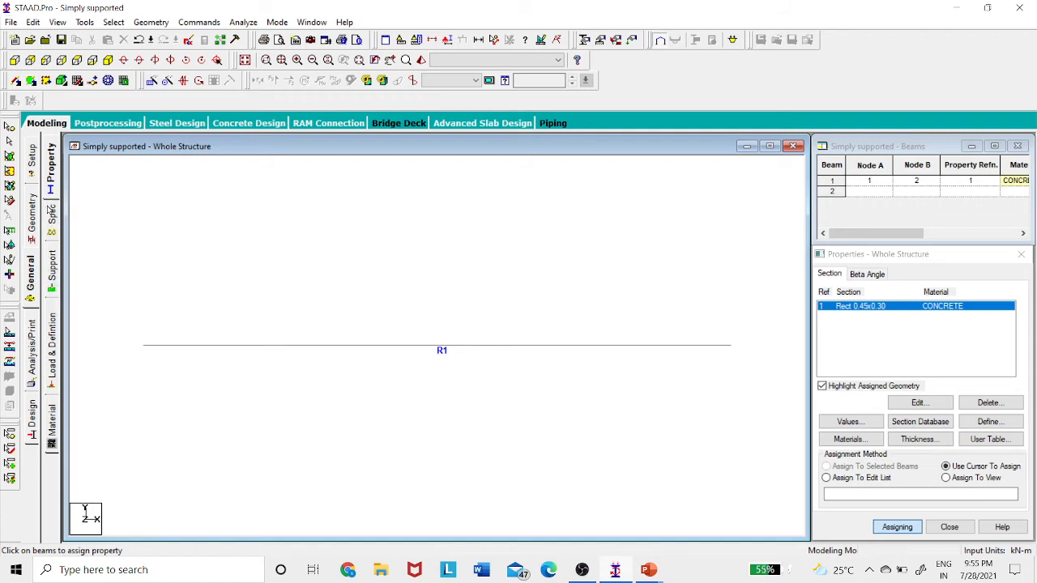
Create a pinned support definition for the structure.
left_click(52, 274)
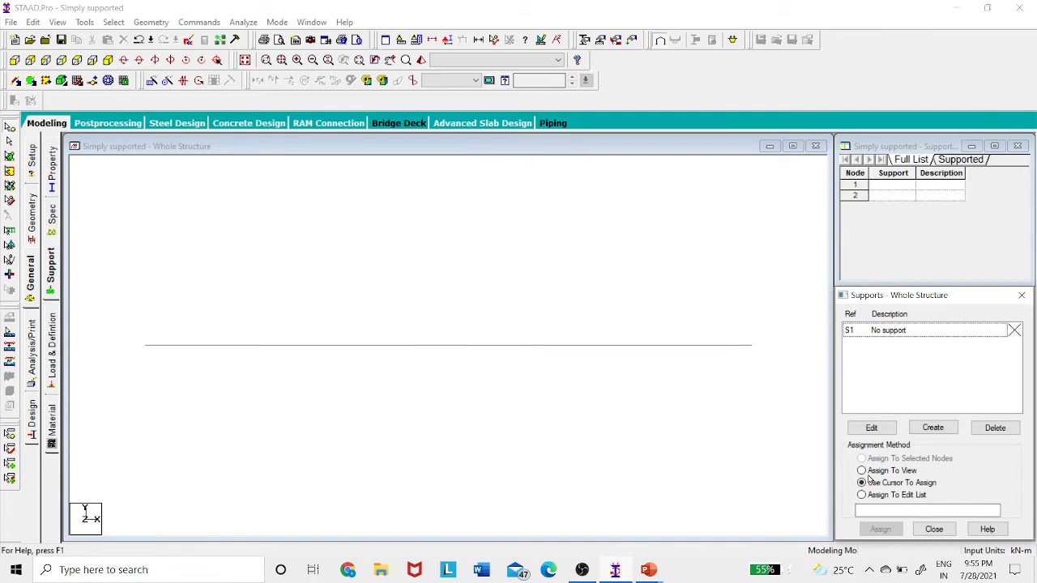
left_click(930, 429)
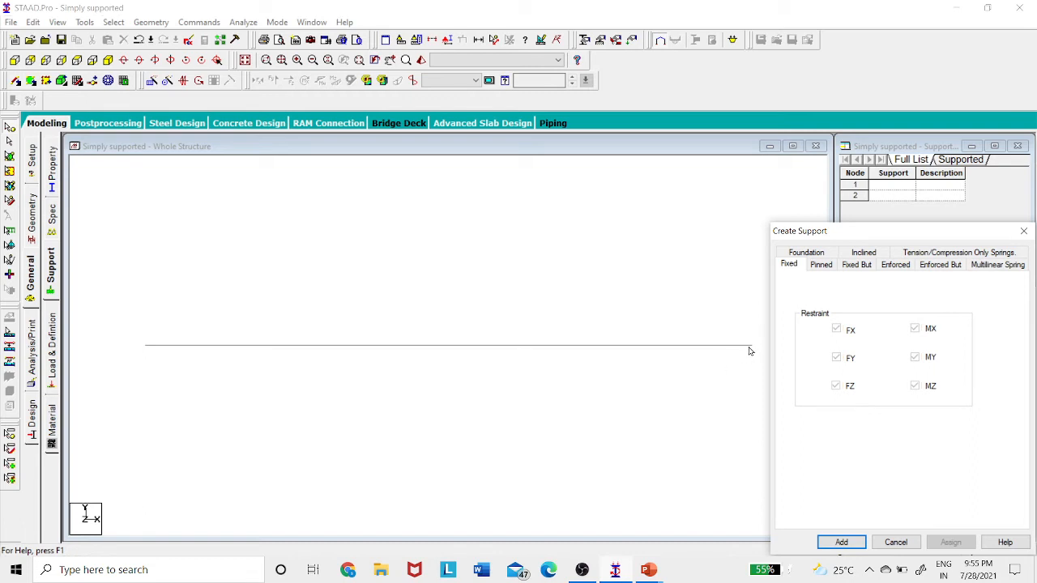
left_click(821, 265)
left_click(842, 542)
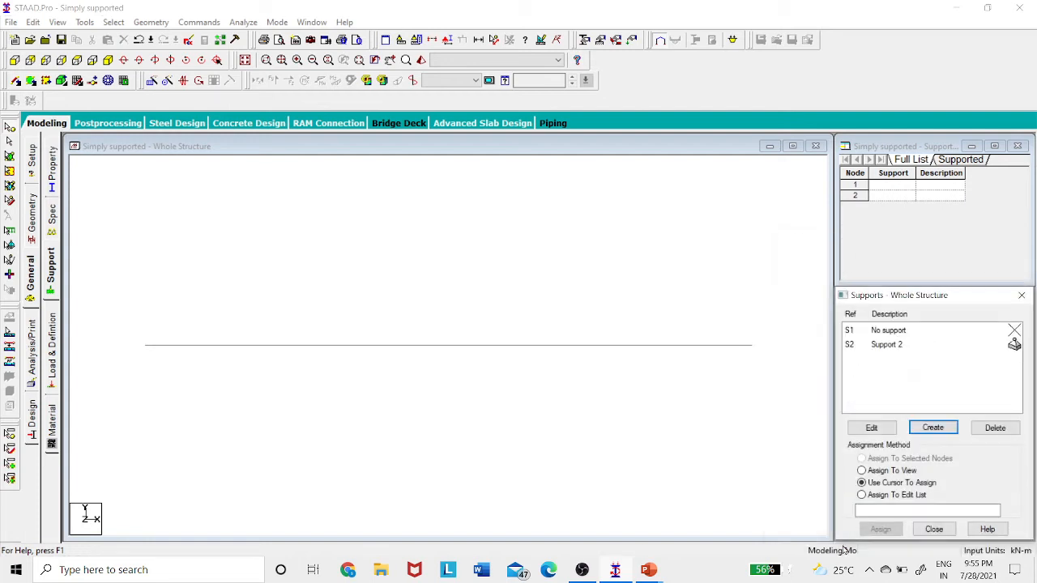
Assign the pinned support to nodes 1 and 2 at both ends of the beam, using the cursor assignment method.
left_click(890, 346)
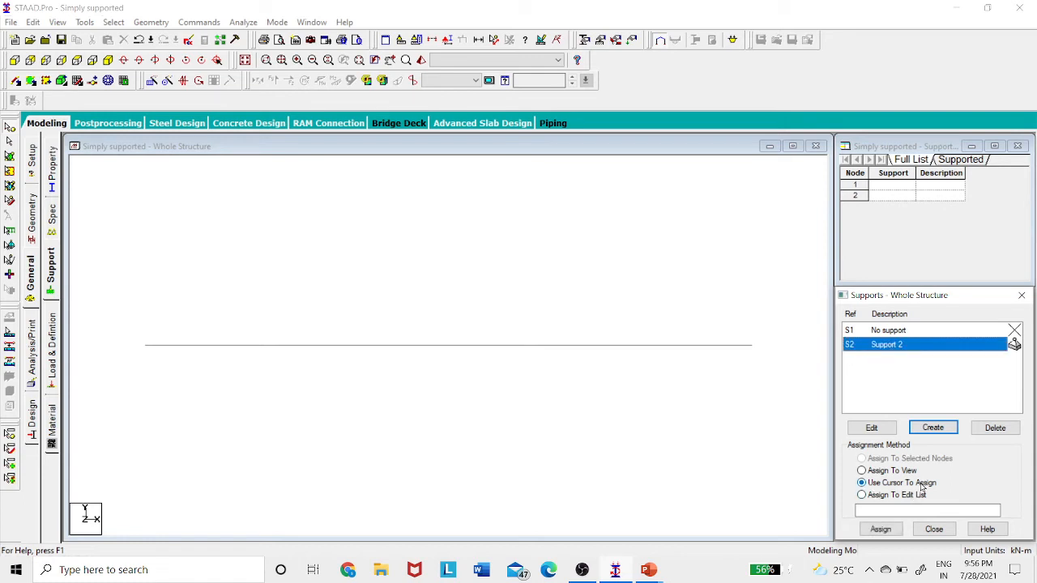
left_click(881, 530)
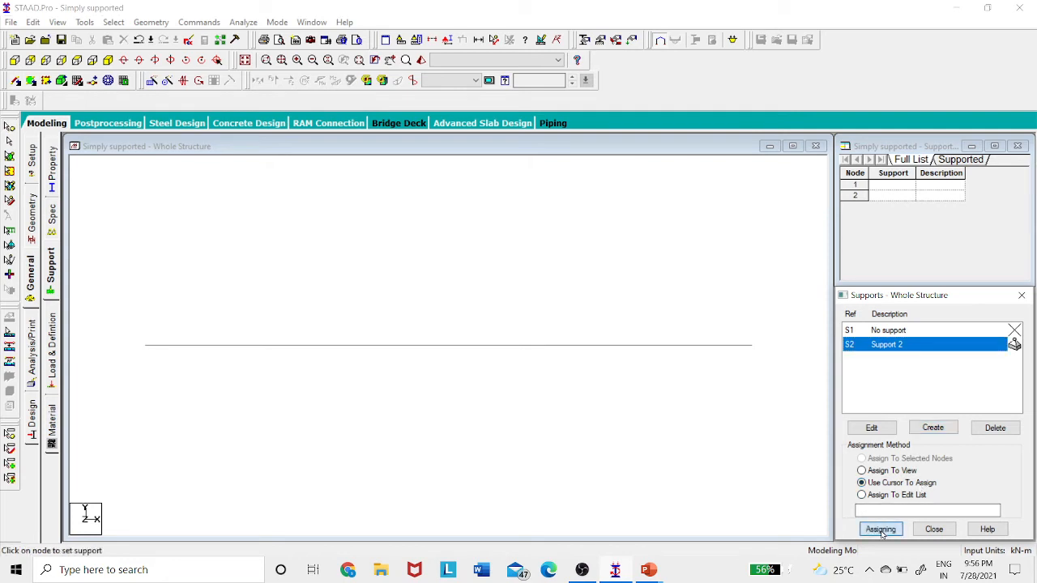
left_click(147, 349)
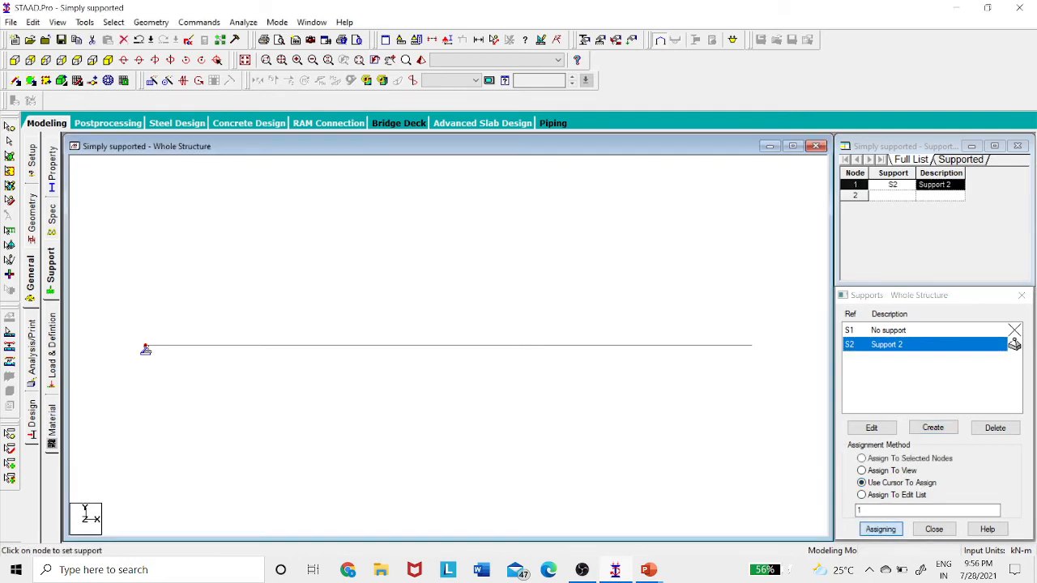
left_click(752, 350)
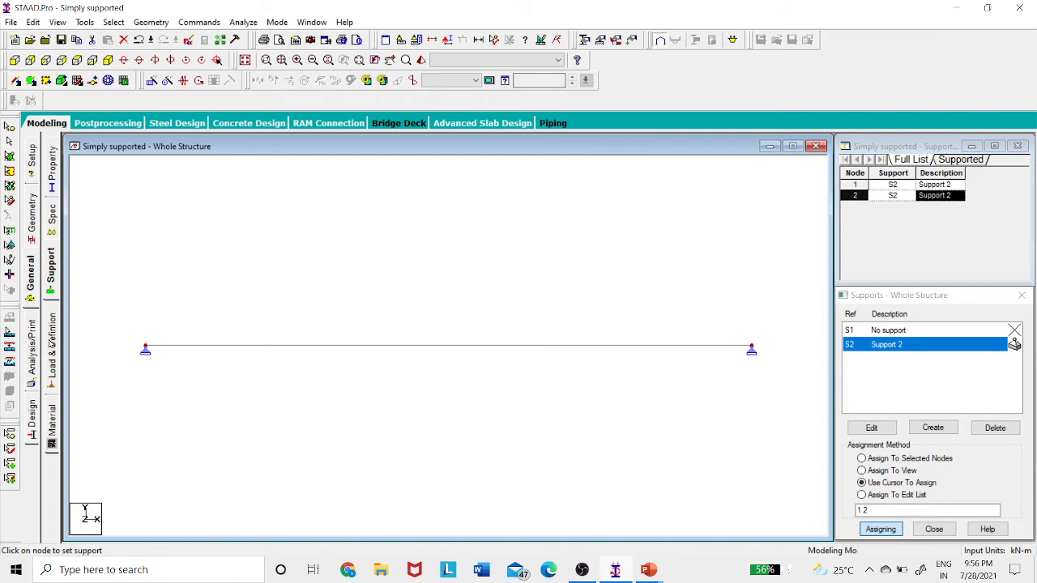
Add primary load case 1 with the title DL and the loading type Dead.
left_click(52, 344)
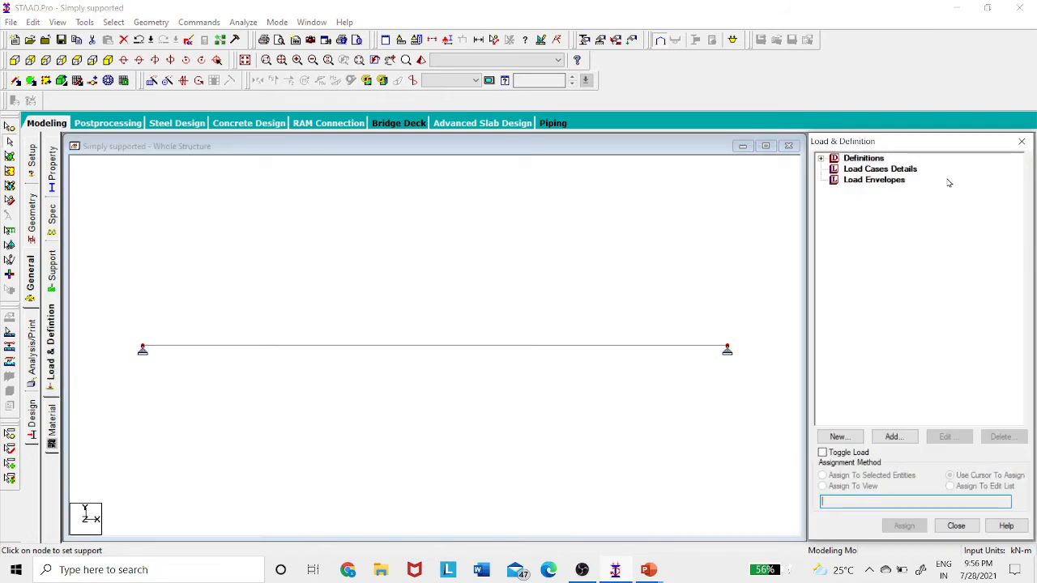
left_click(878, 171)
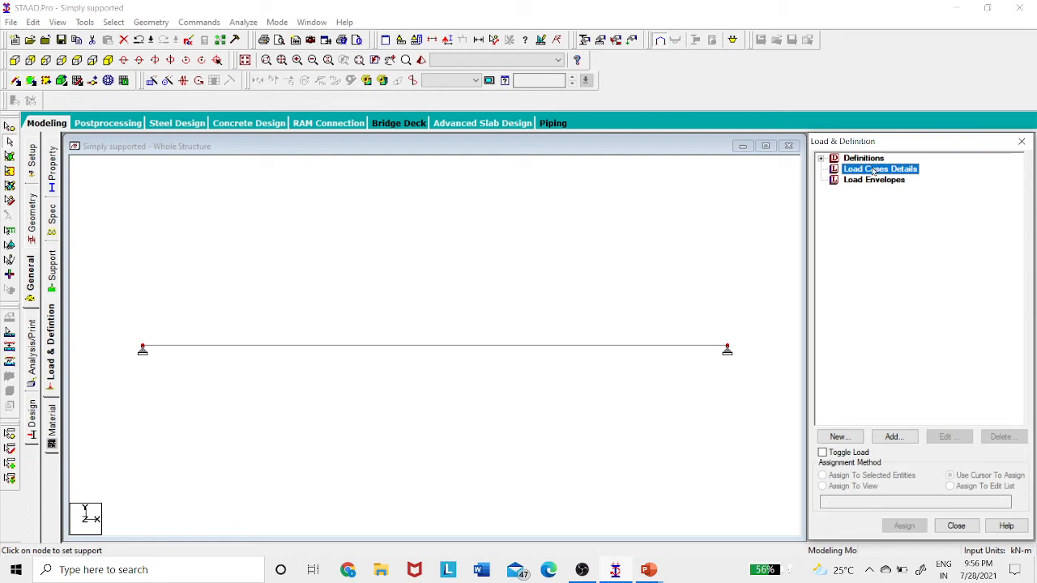
left_click(892, 438)
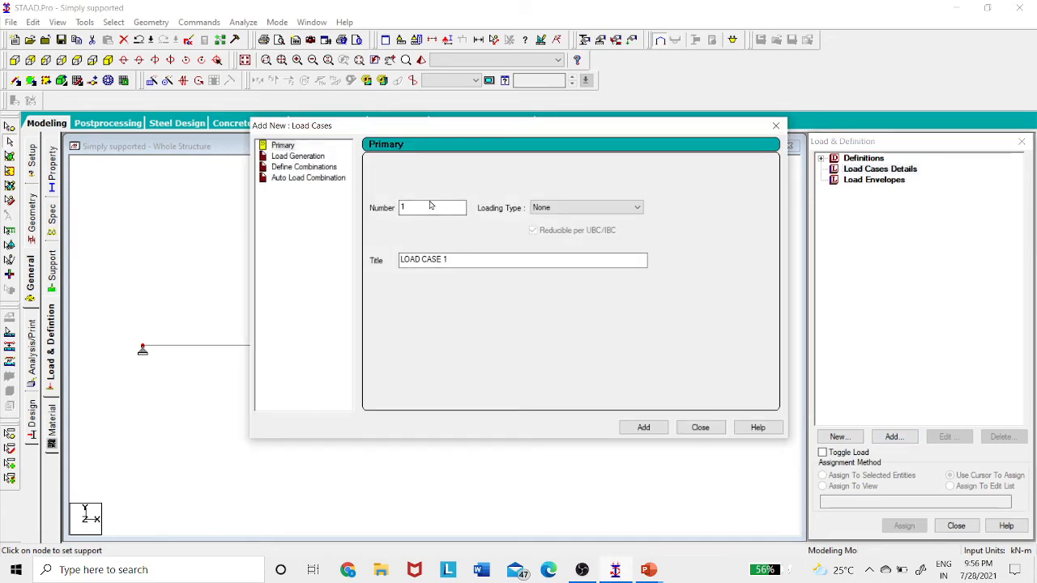
double_click(460, 259)
left_click_drag(460, 259, 378, 265)
type("D")
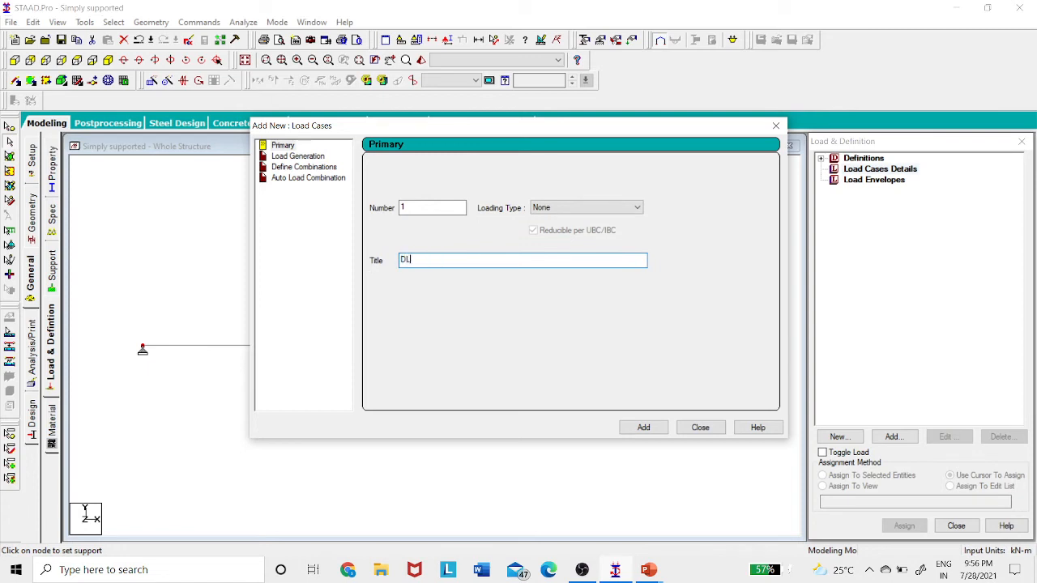
type("L")
left_click(556, 209)
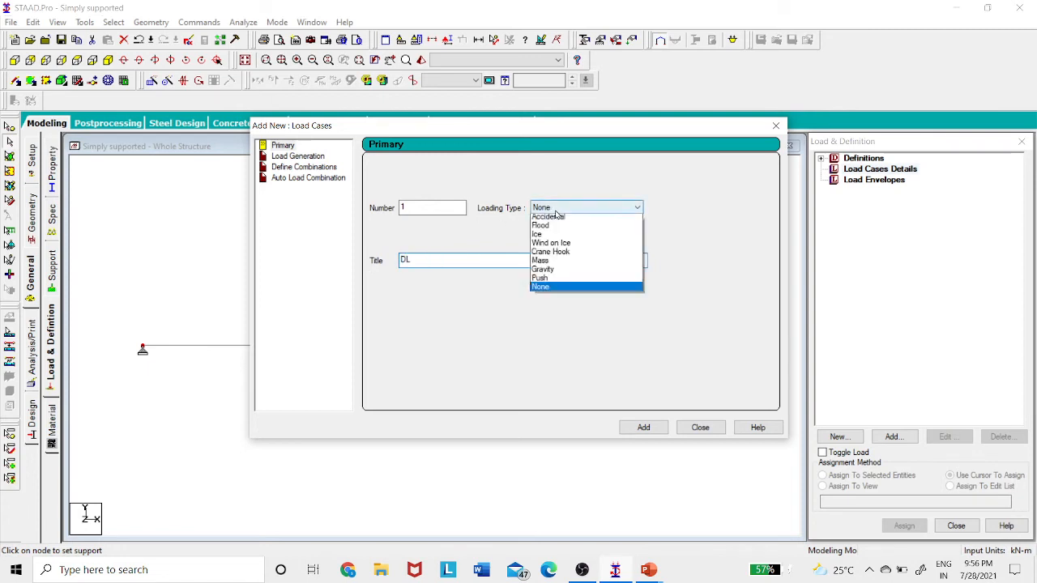
left_click(557, 222)
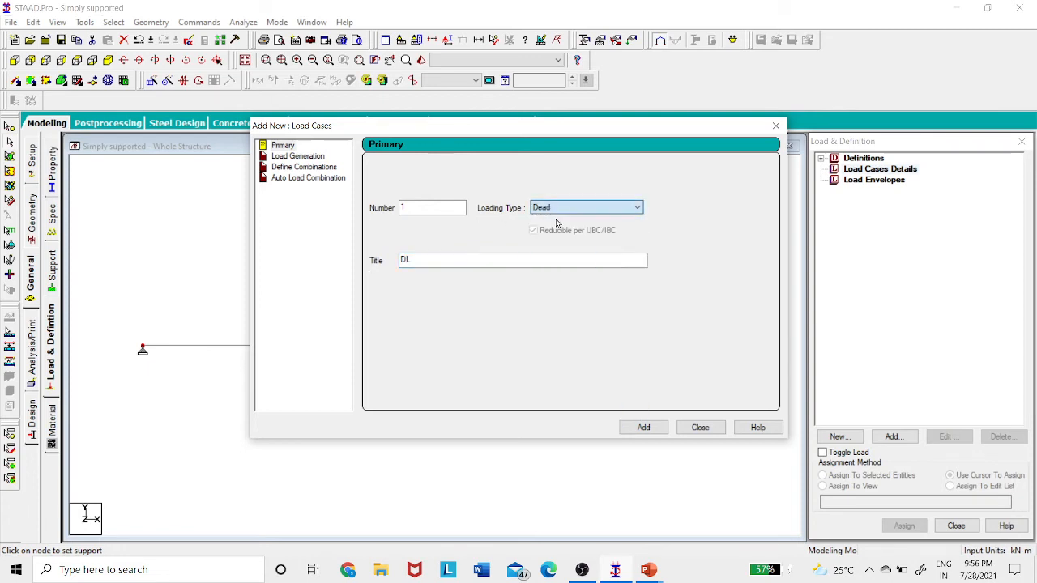
left_click(643, 427)
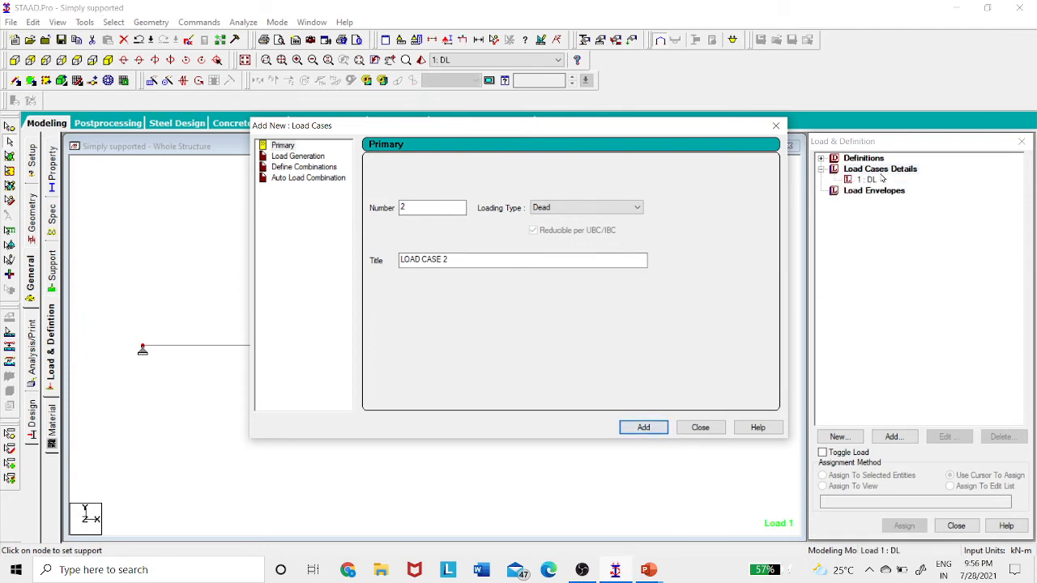
Add primary load case 2 with the title LL and the loading type Live, and close the load case dialog.
left_click(568, 208)
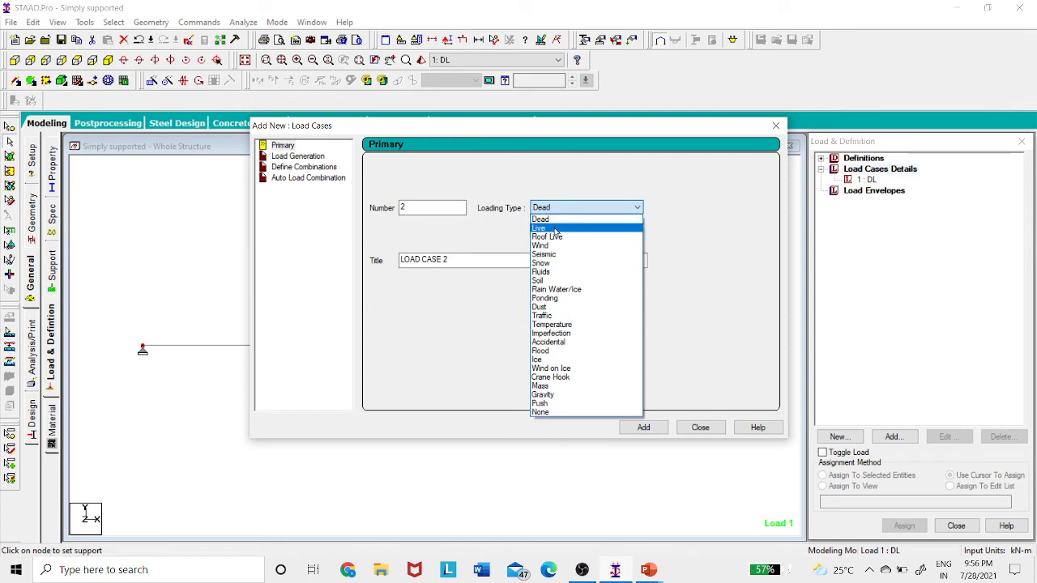
left_click(556, 229)
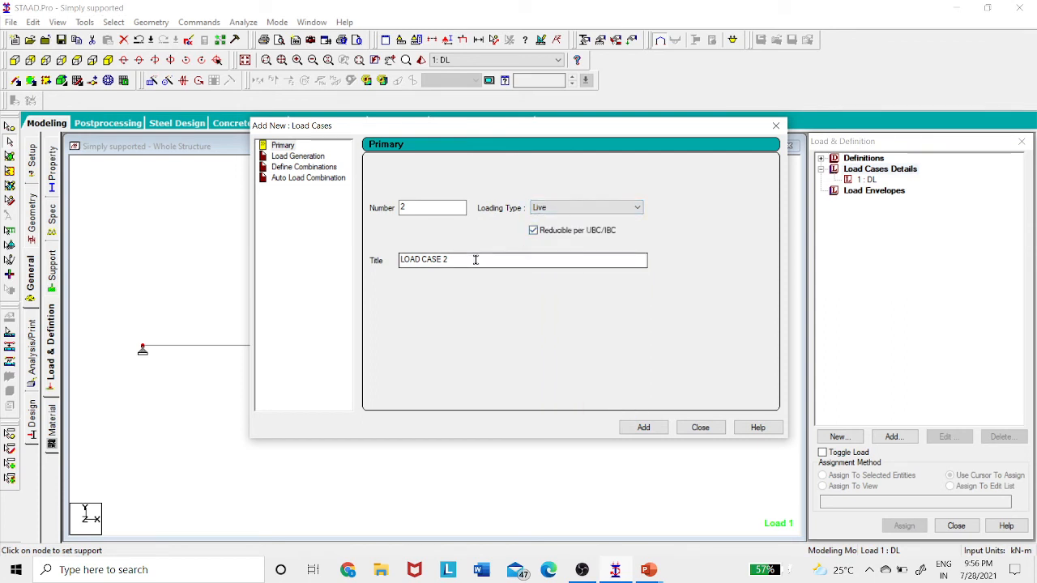
left_click_drag(474, 260, 349, 260)
type("LL")
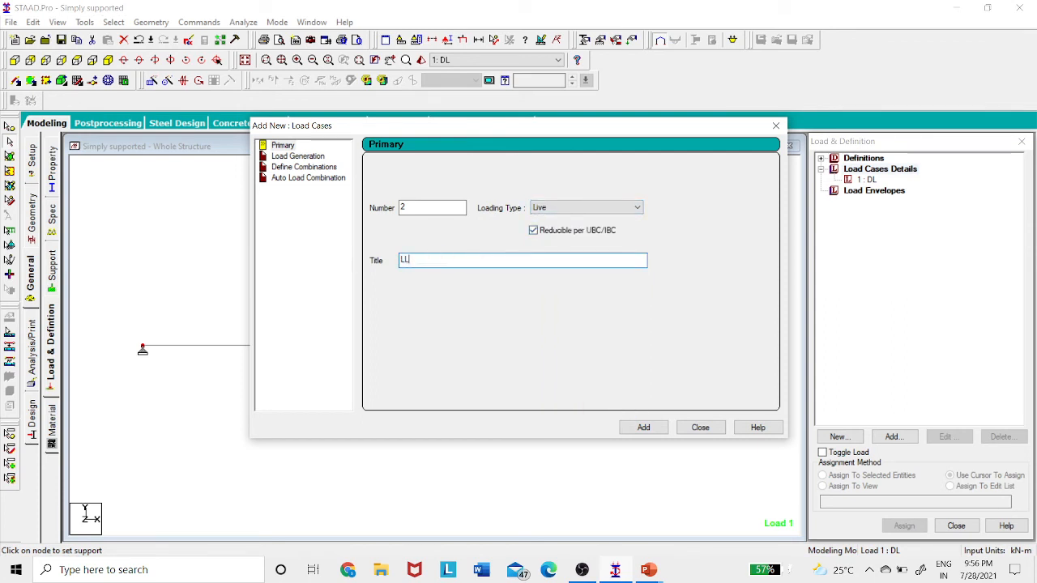
left_click(649, 429)
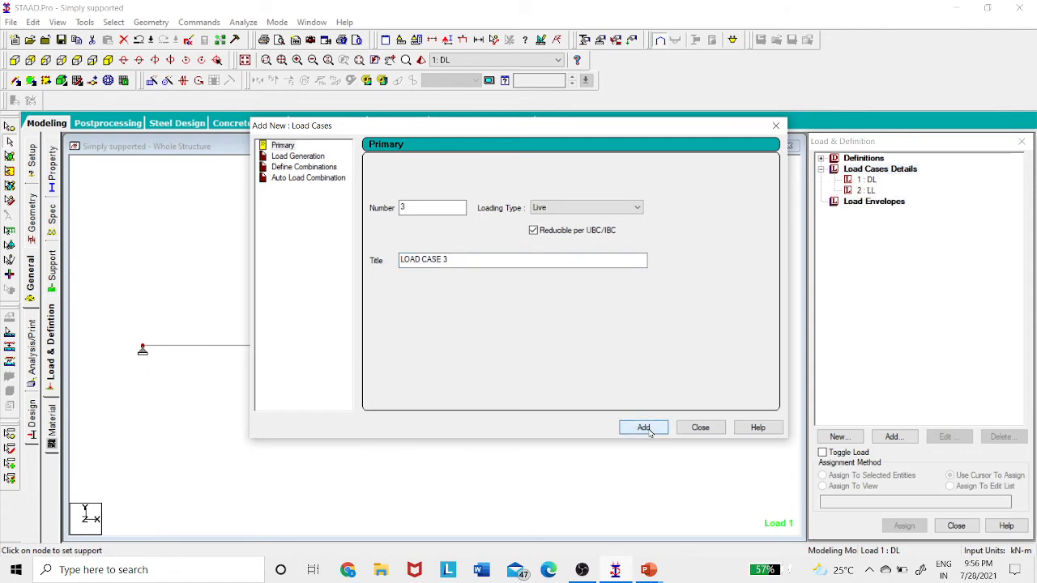
left_click(698, 429)
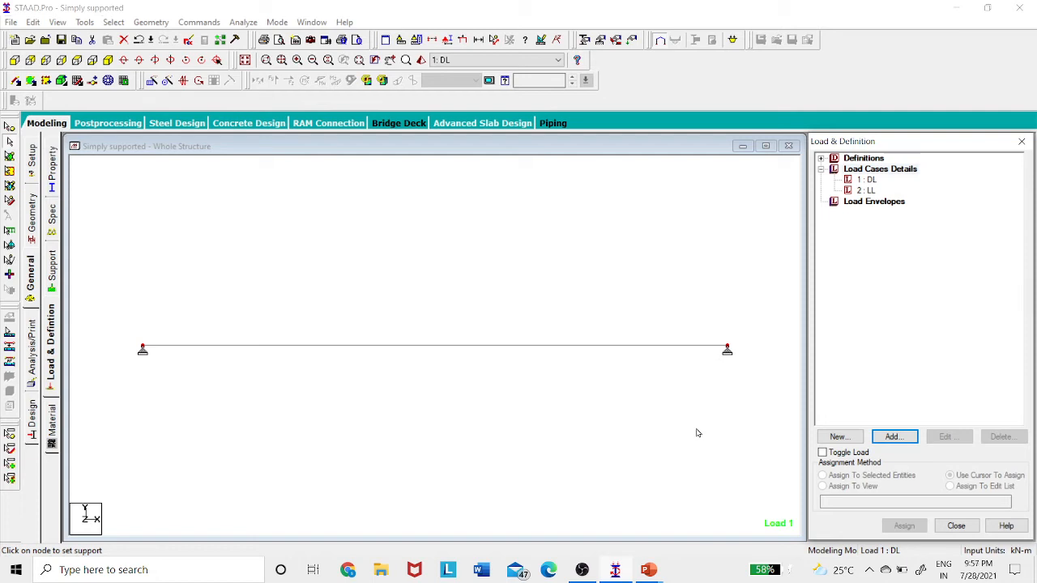
Add a selfweight load in the Y direction with factor -1 to load case 1 DL.
left_click(869, 181)
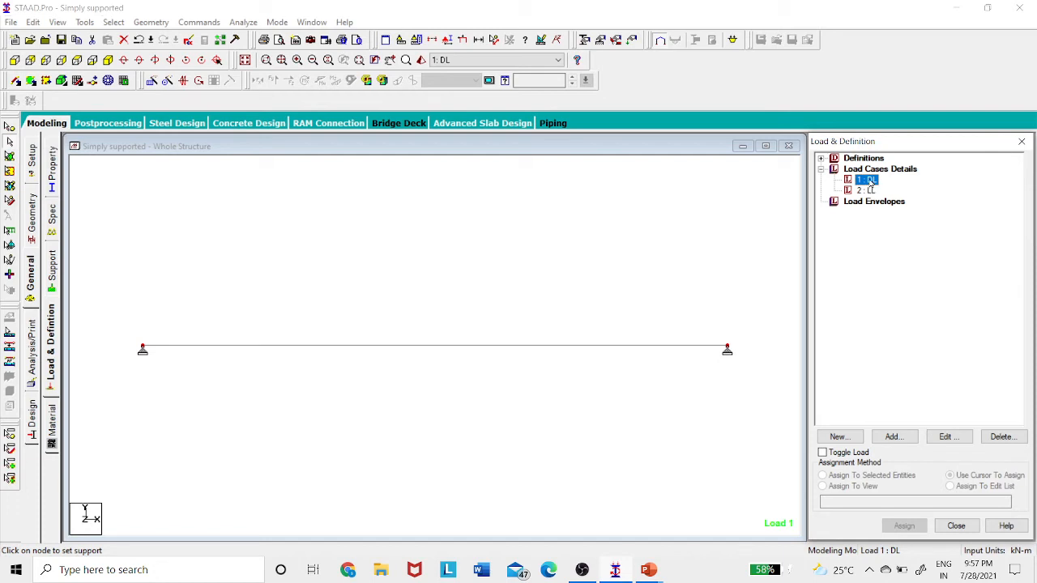
left_click(892, 438)
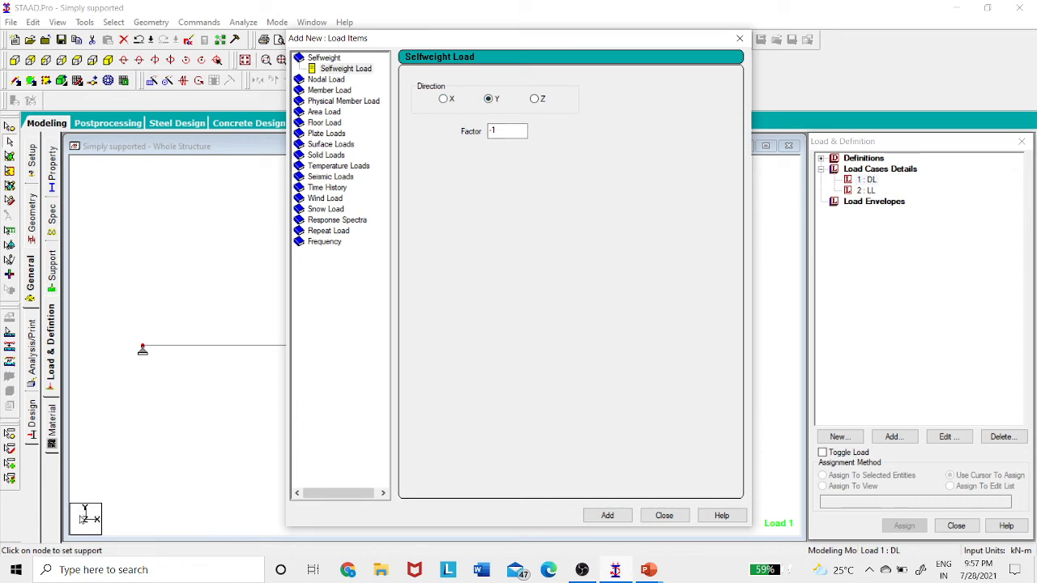
left_click(492, 132)
left_click(614, 521)
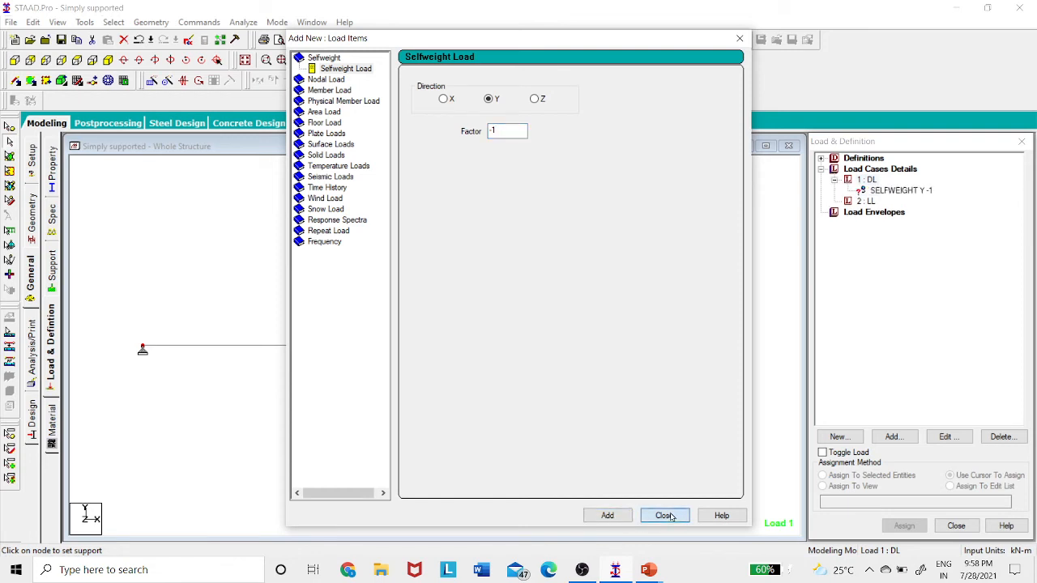
left_click(664, 516)
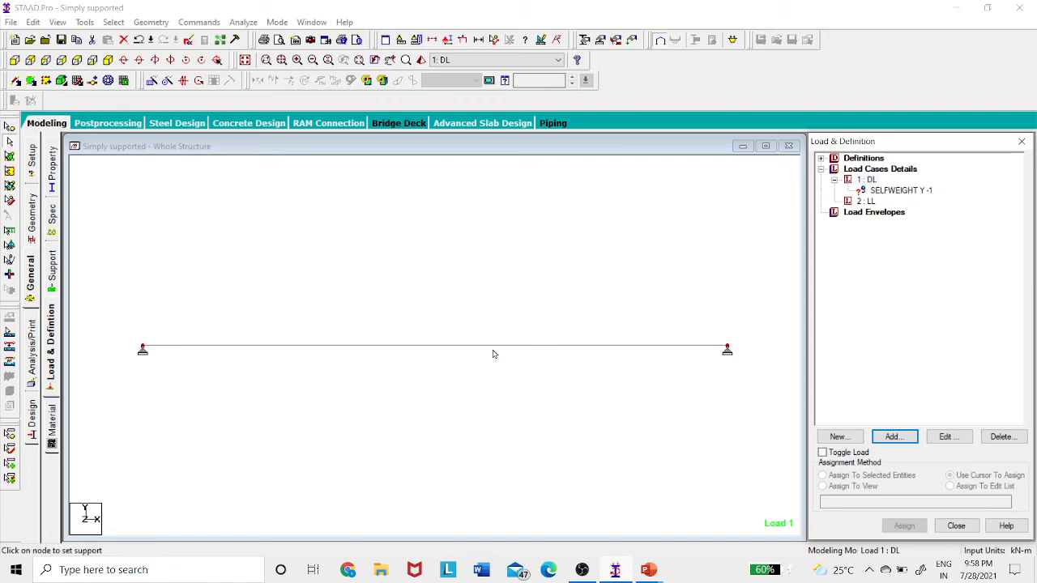
Assign the DL selfweight load to the whole beam with the Assign To View method.
left_click(897, 190)
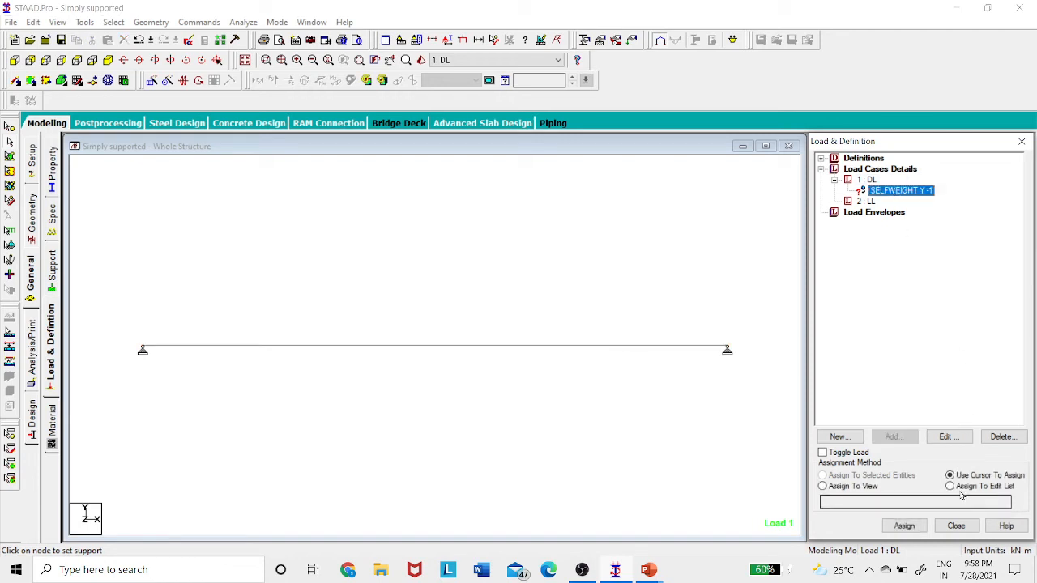
left_click(853, 486)
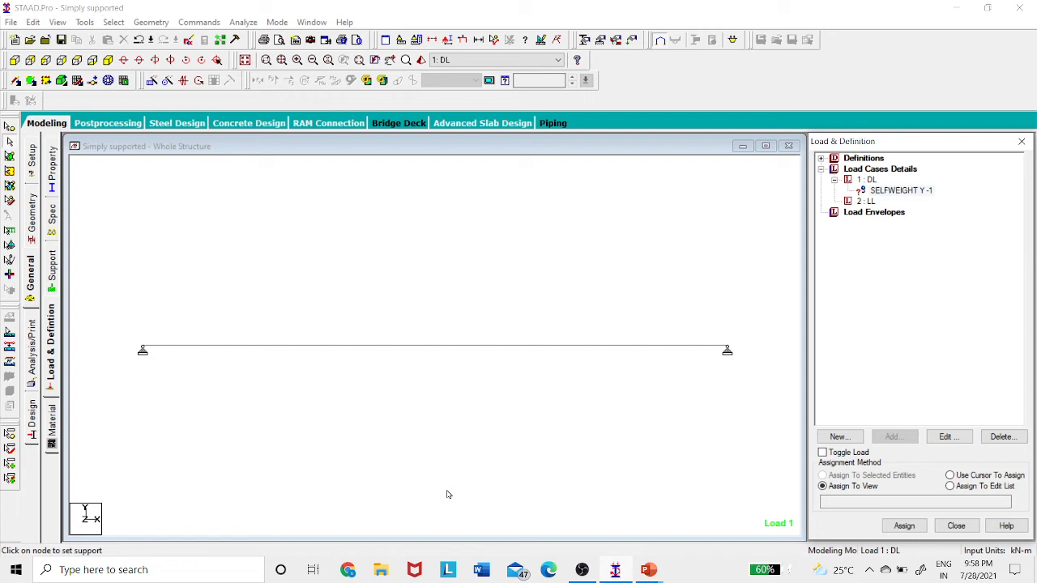
left_click(904, 527)
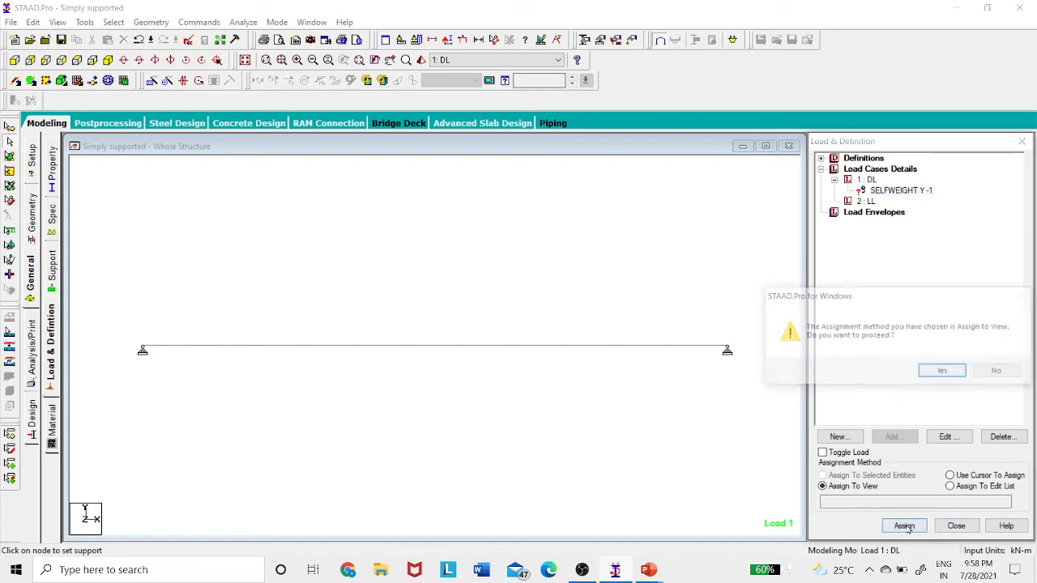
left_click(943, 372)
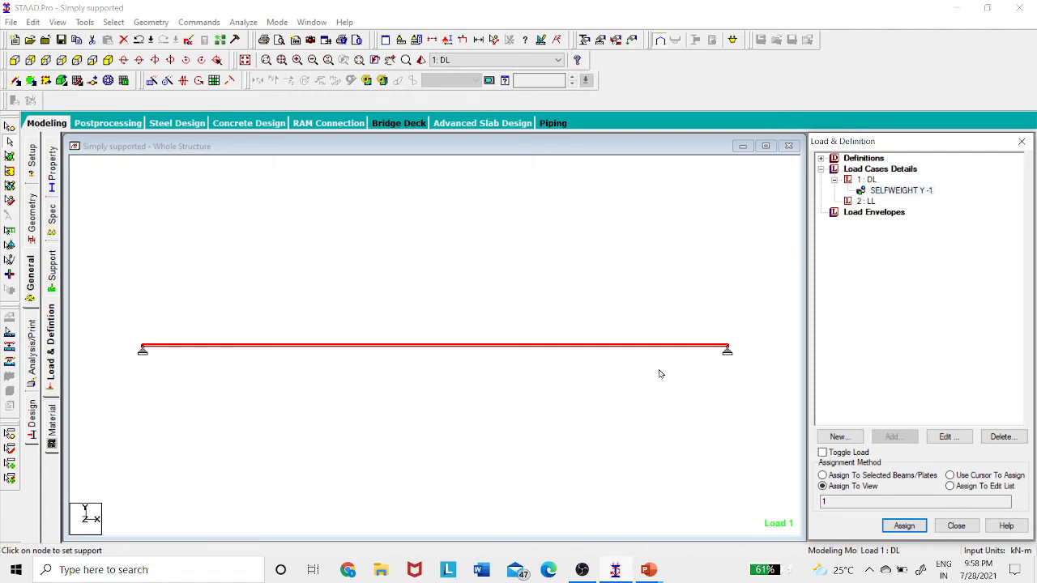
Select load case 2 LL, check the point load on the PowerPoint beam sketch, and return to STAAD.Pro.
left_click(874, 201)
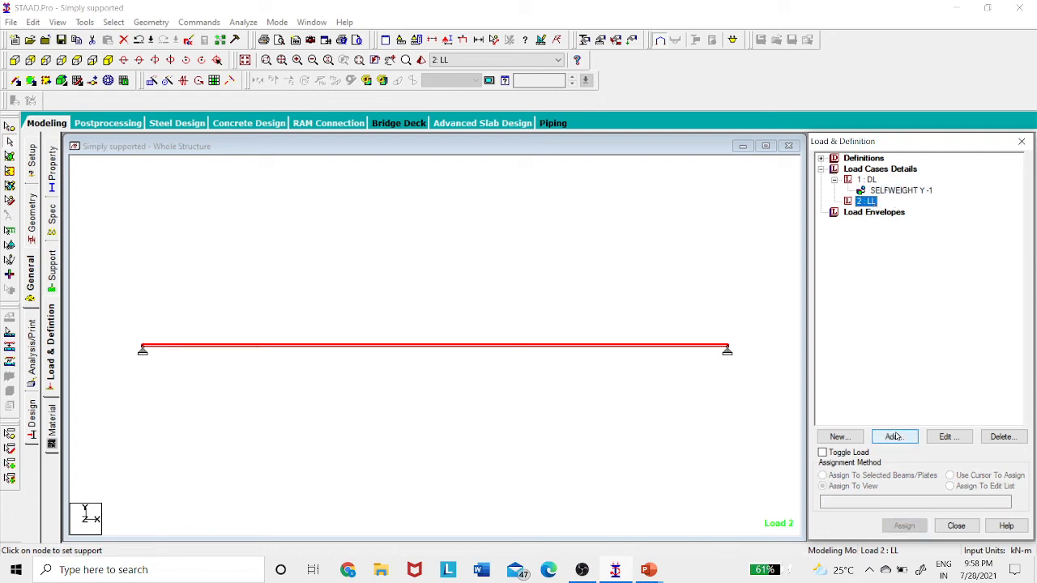
mouse_move(652, 571)
left_click(729, 518)
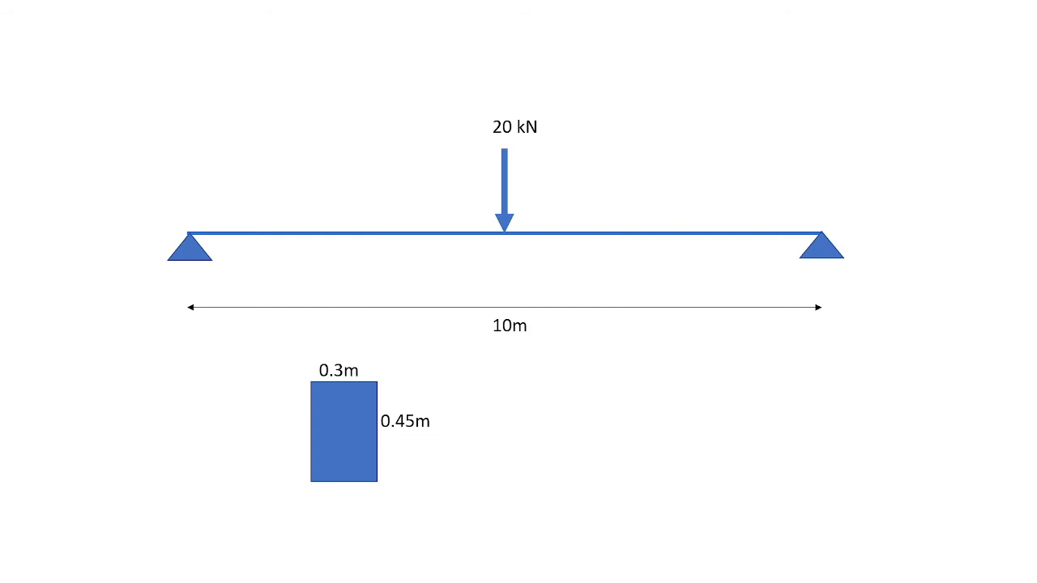
key("alt+Tab")
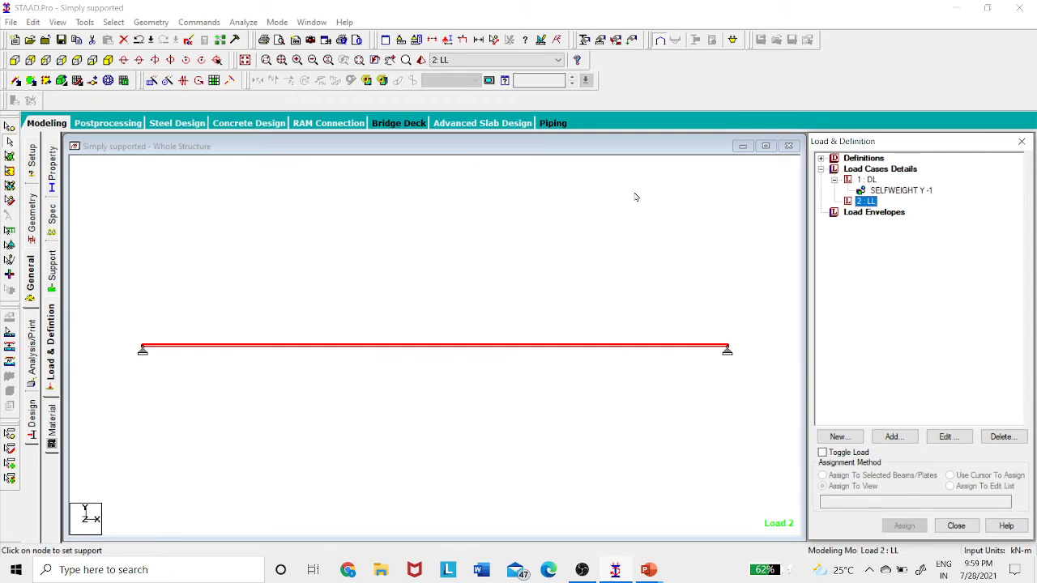
Add a concentrated member force of -20 kN in the GY direction to load case 2 LL, accepting the auto save.
left_click(893, 437)
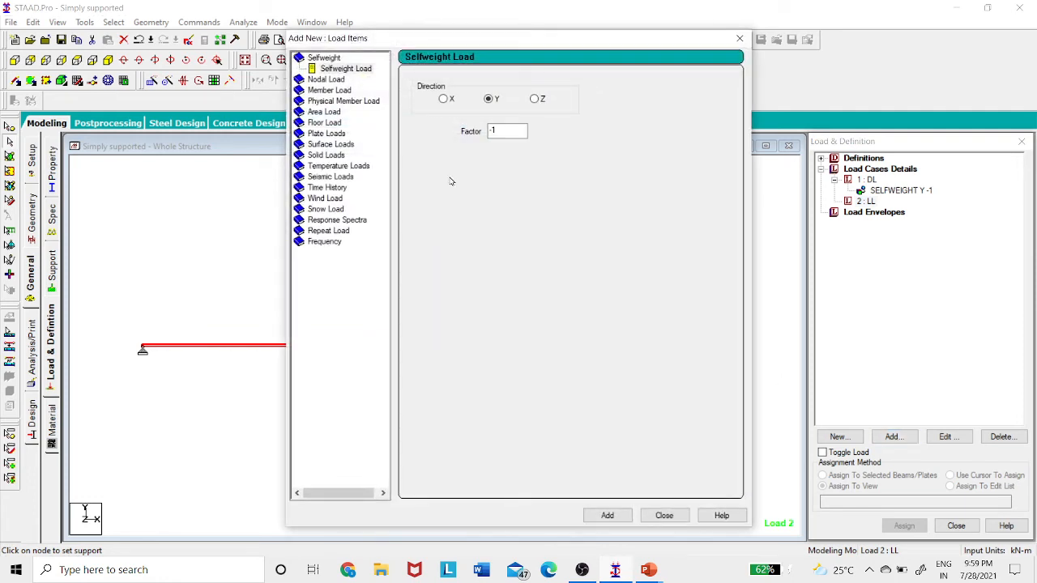
left_click(344, 93)
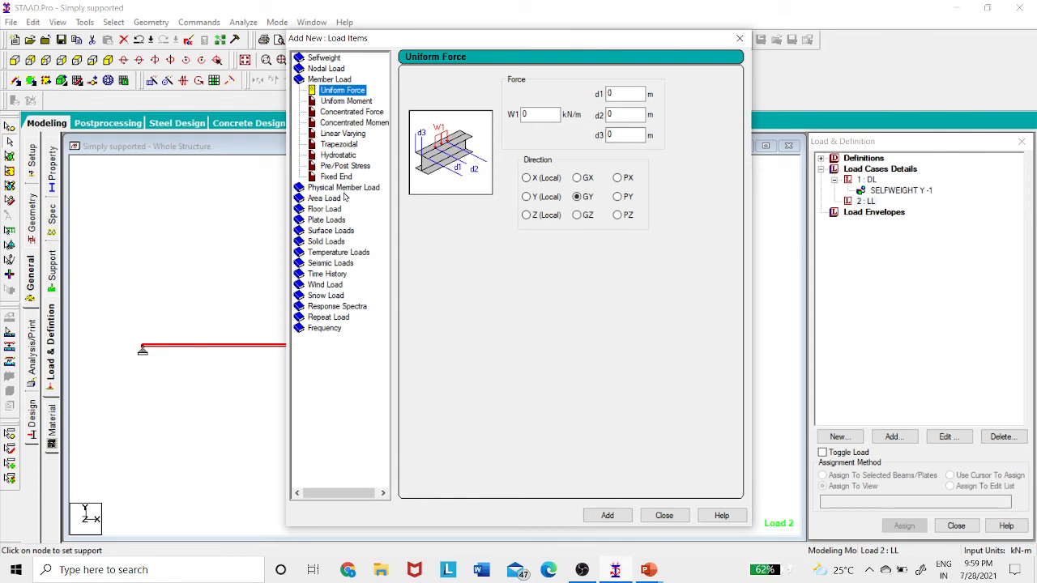
left_click(349, 113)
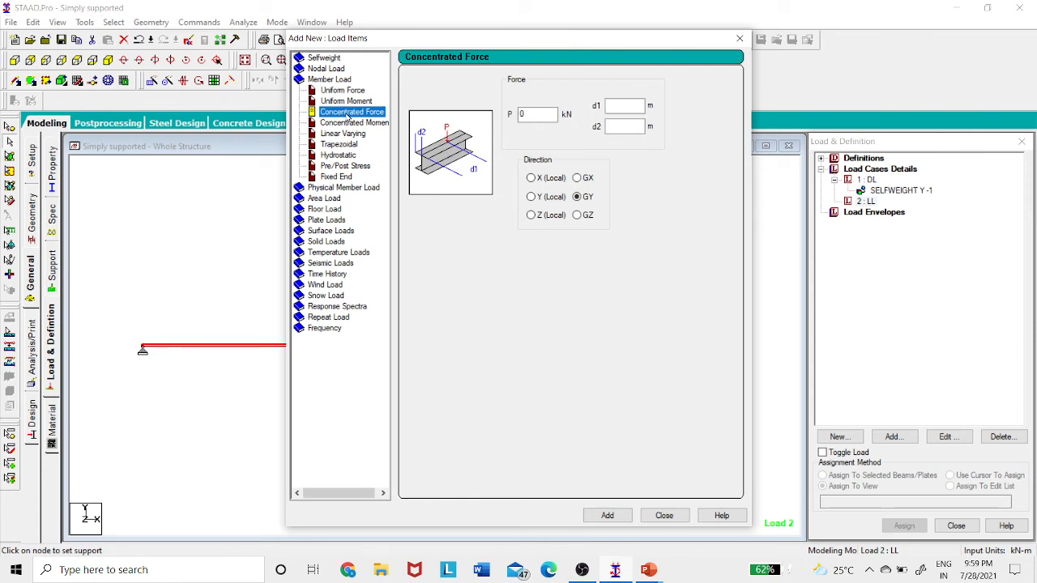
double_click(532, 115)
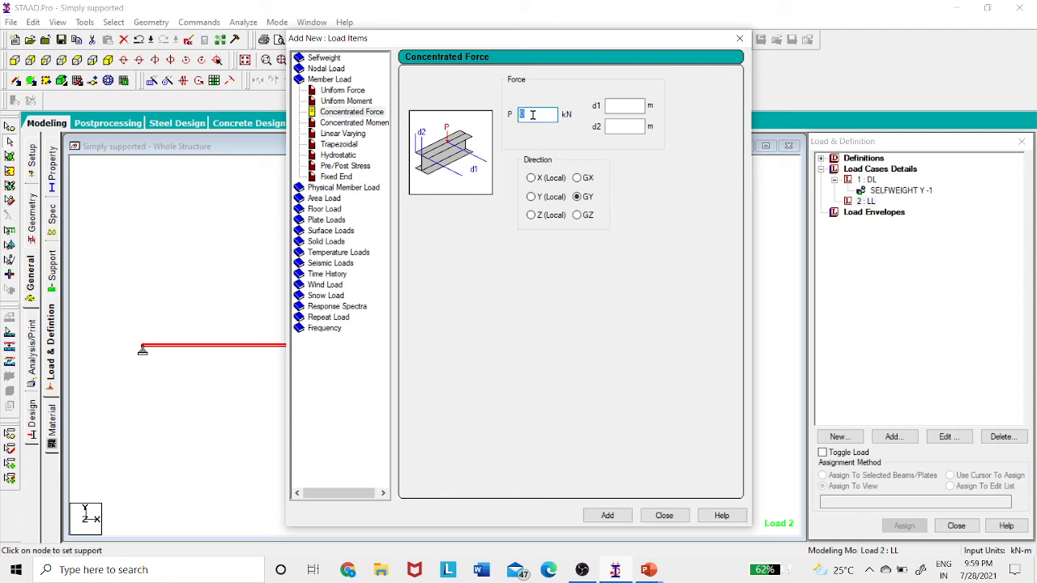
type("2")
type("-")
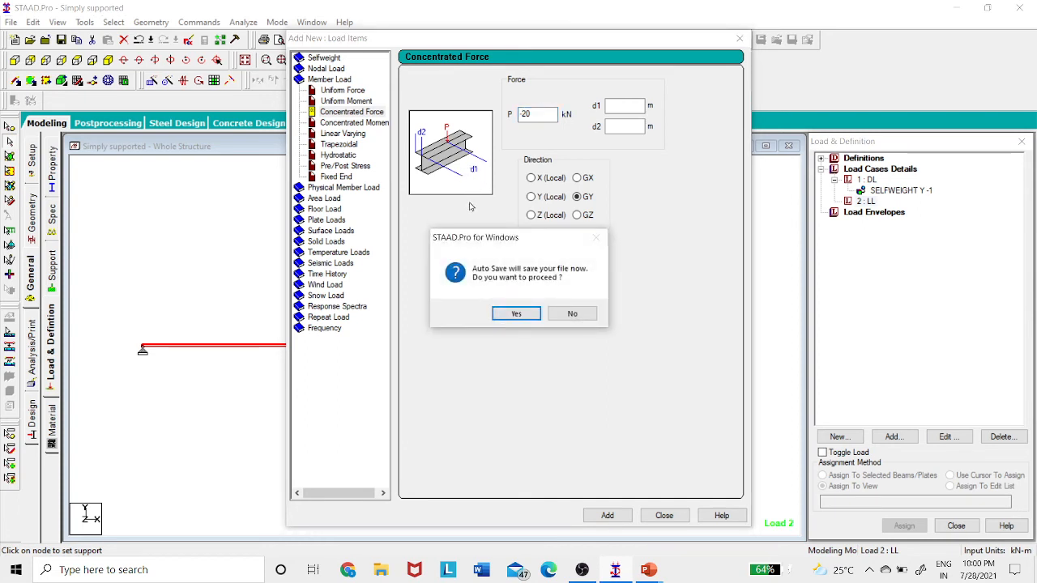
left_click(515, 314)
left_click(435, 305)
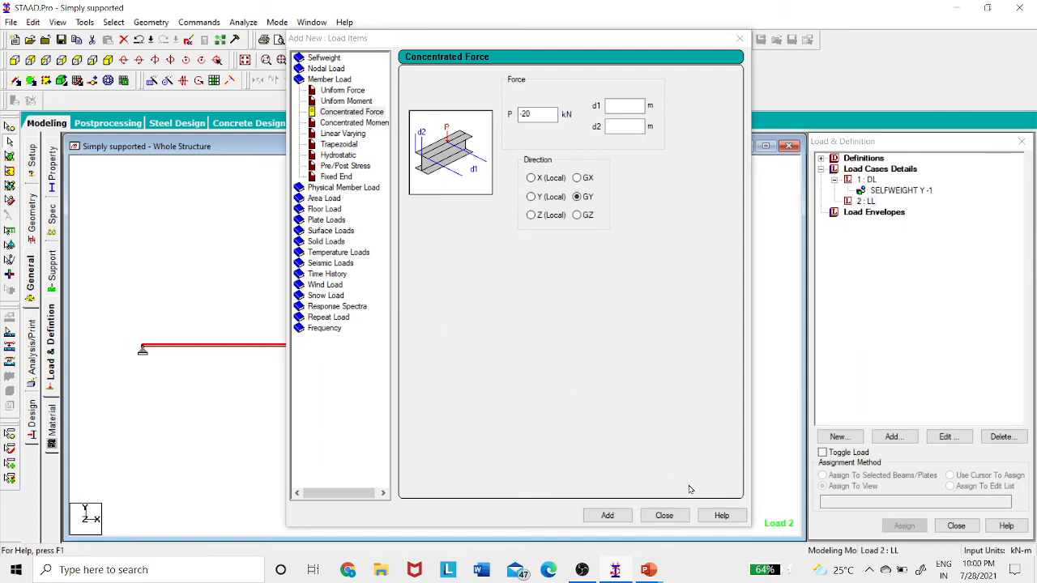
left_click(608, 515)
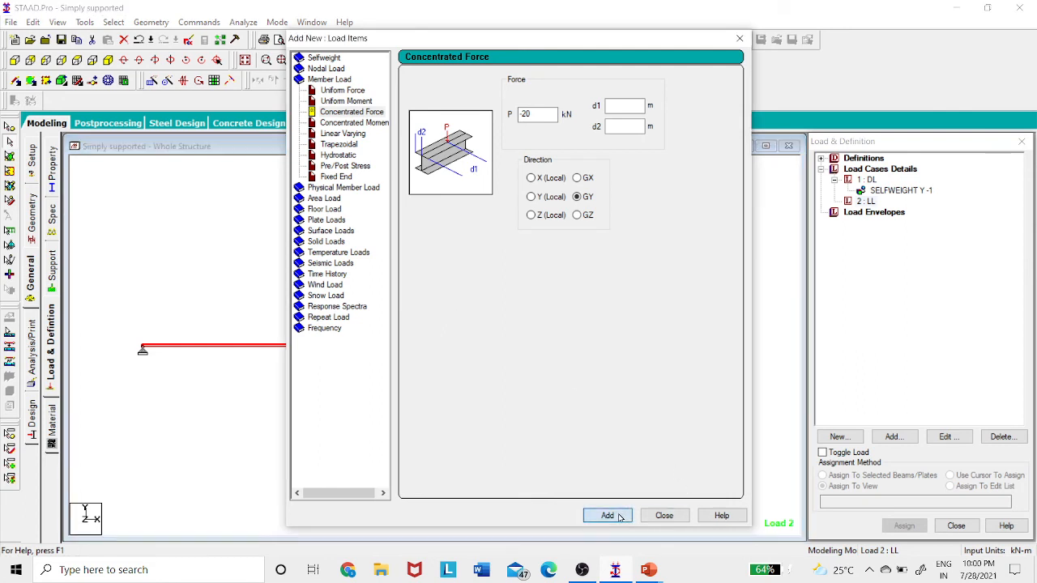
left_click(665, 515)
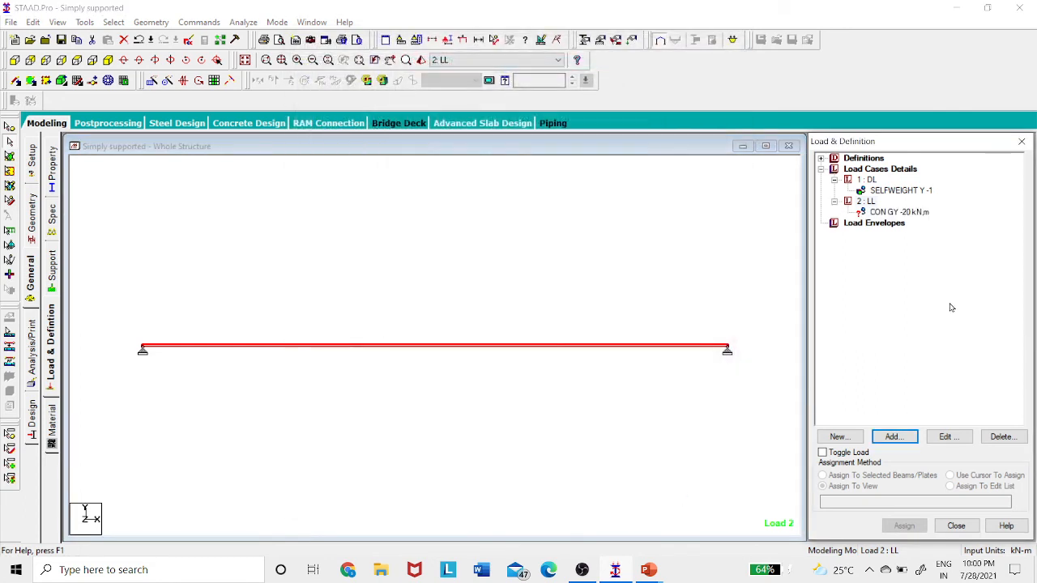
Assign the -20 kN concentrated force to the beam with the Assign To Selected Beams method.
left_click(861, 215)
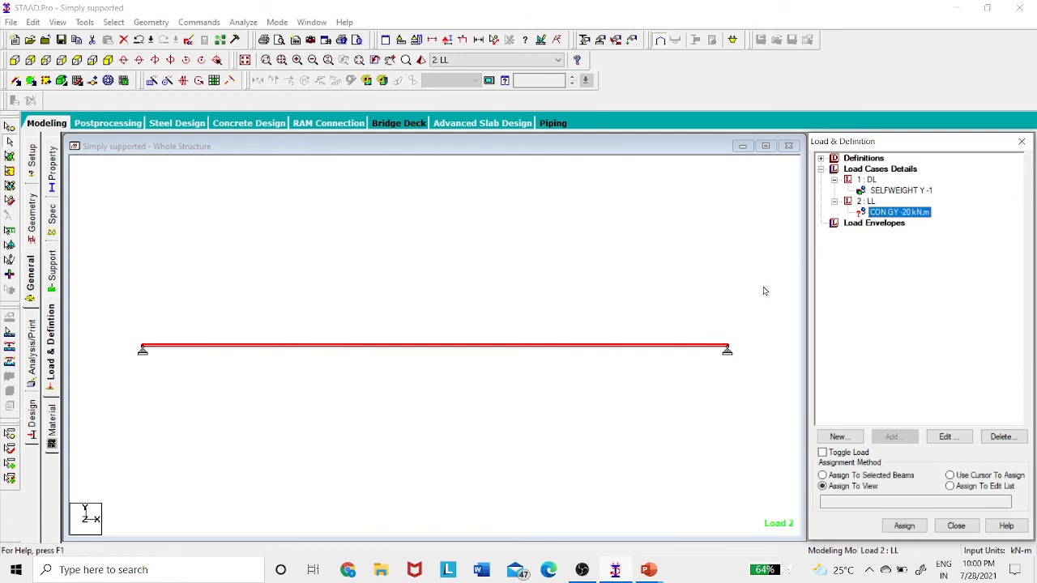
left_click(851, 475)
left_click(607, 351)
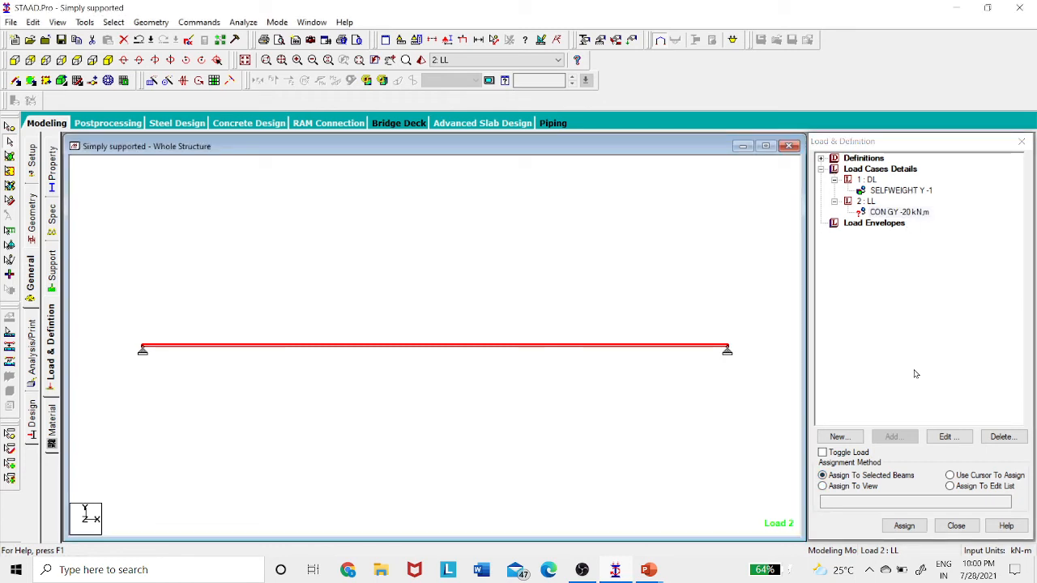
left_click(904, 526)
left_click(940, 373)
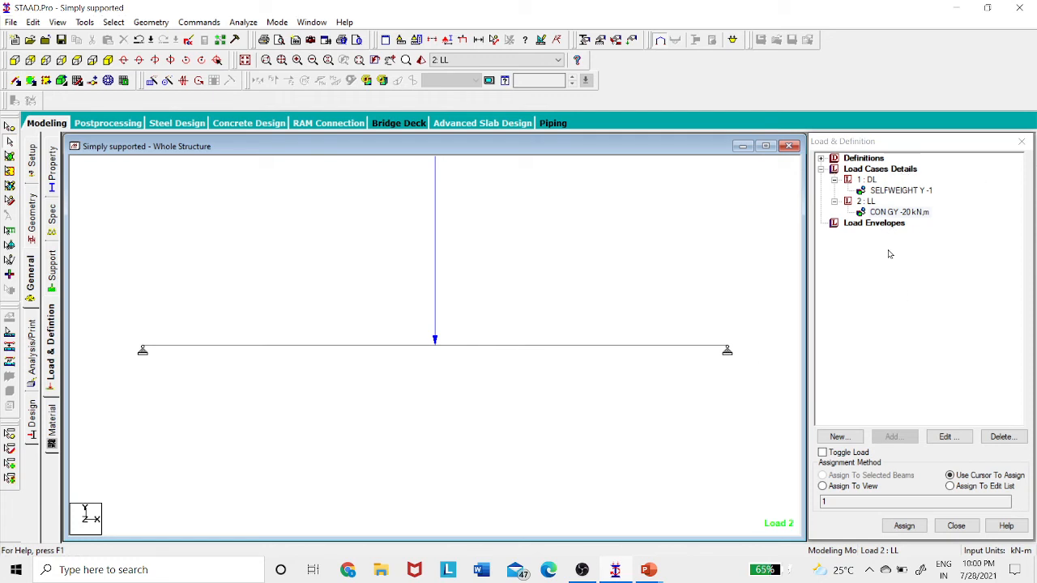
Start defining load combination 3 of type Normal, named DL+LL, with a default factor of 1.5.
left_click(879, 170)
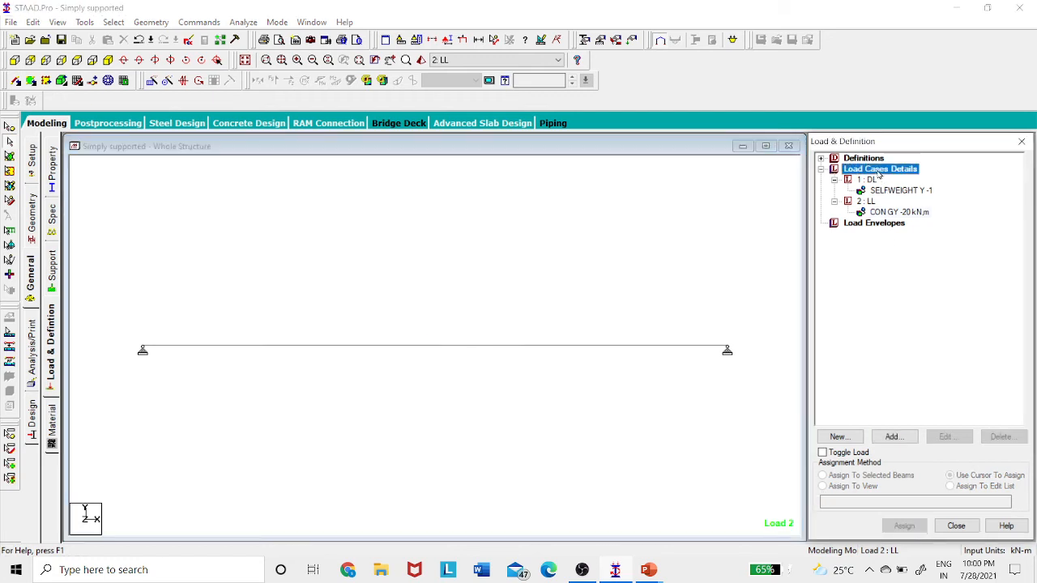
left_click(892, 438)
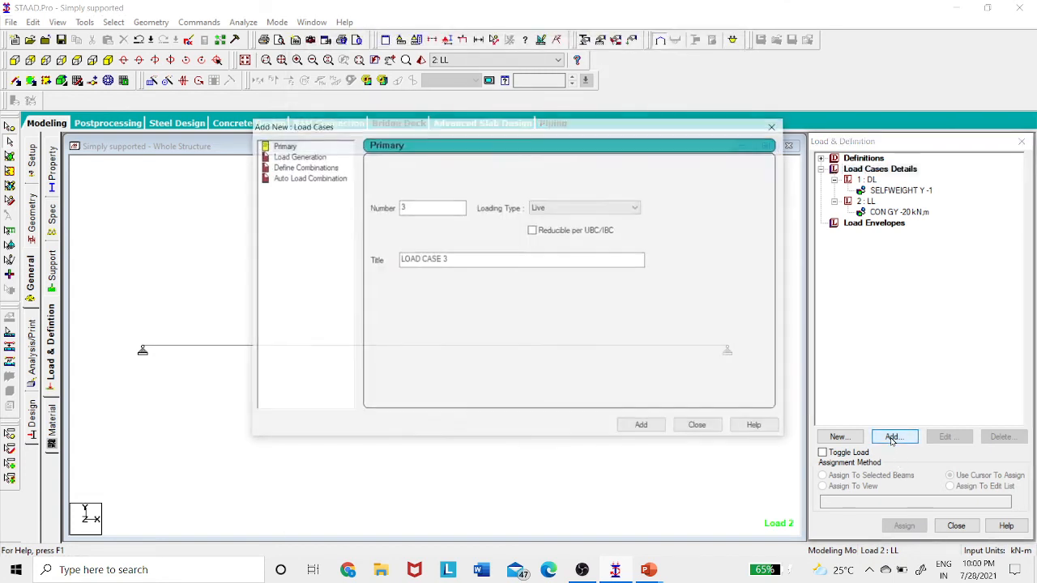
left_click(302, 171)
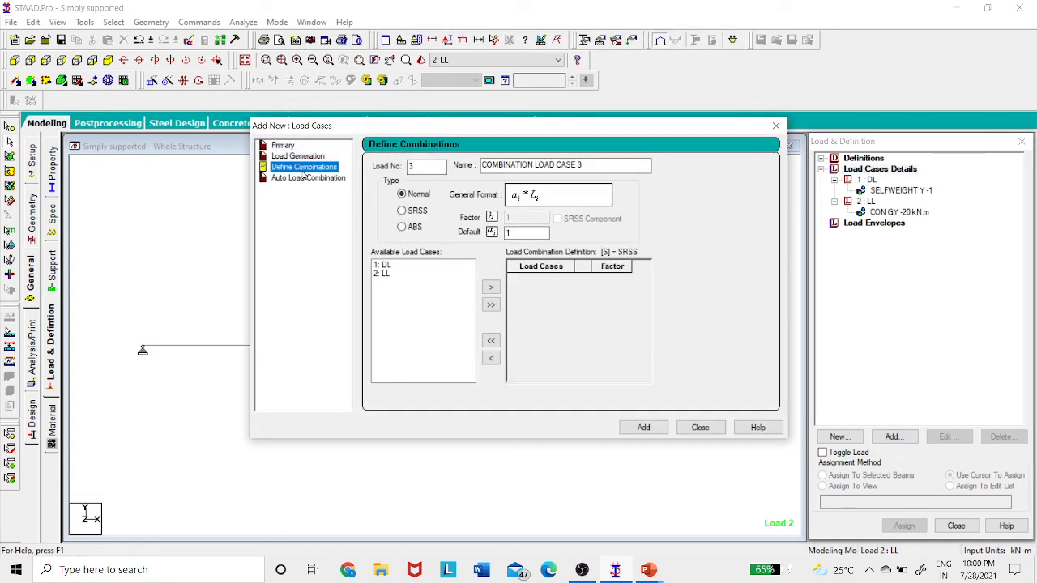
double_click(564, 166)
left_click(564, 166)
triple_click(564, 166)
type("DL+LL")
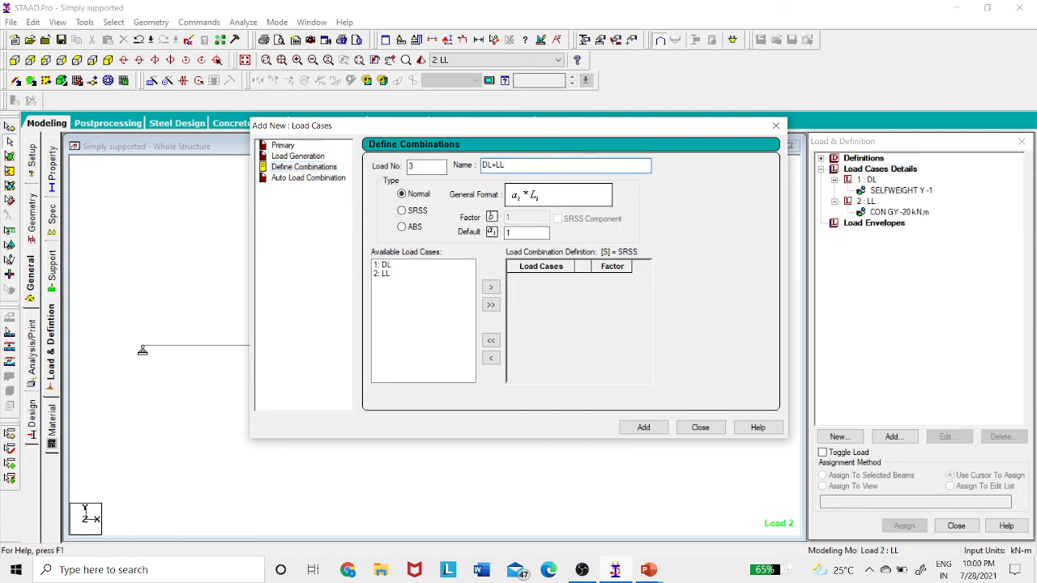
left_click(510, 233)
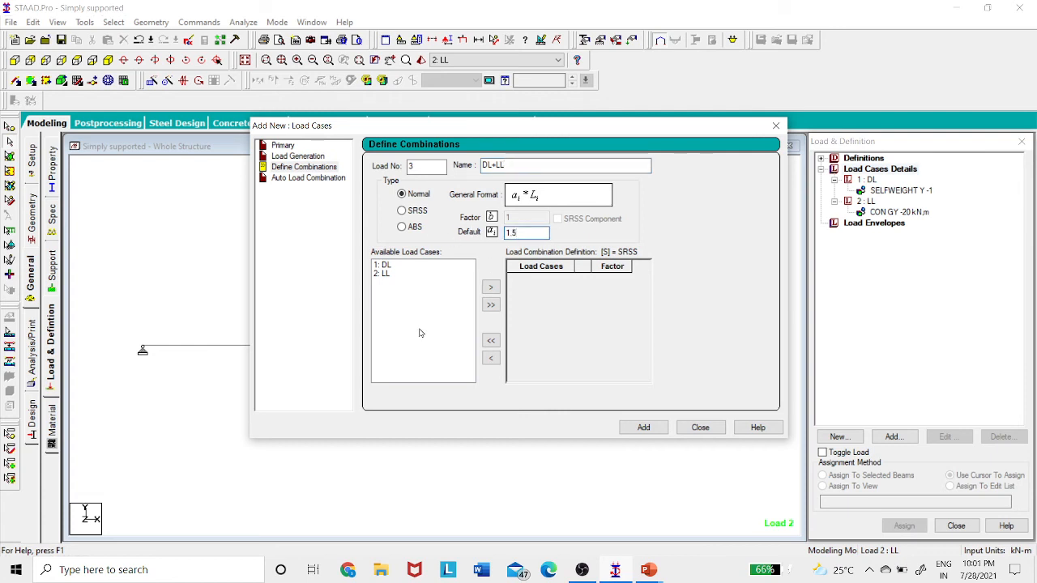
Include load cases DL and LL in the combination at factor 1.5, add it, and close the load case dialog.
left_click(390, 267)
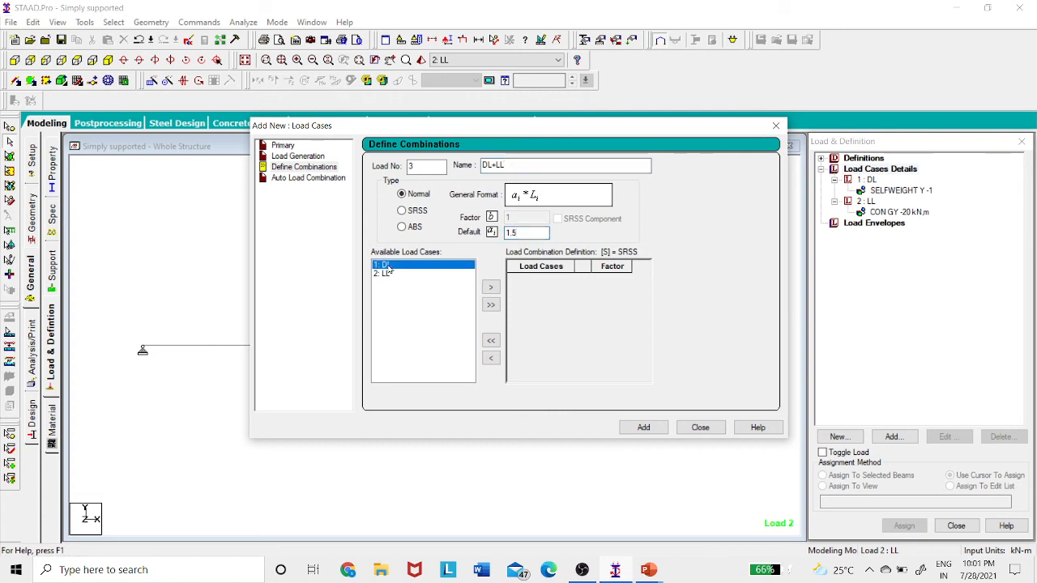
left_click(490, 288)
left_click(404, 268)
left_click(488, 289)
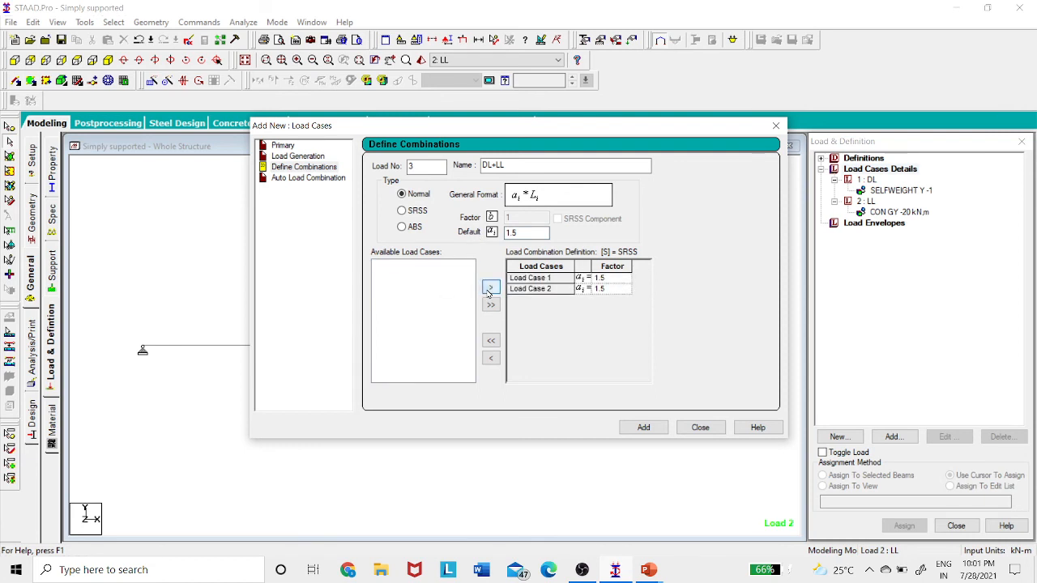
left_click(644, 427)
left_click(699, 427)
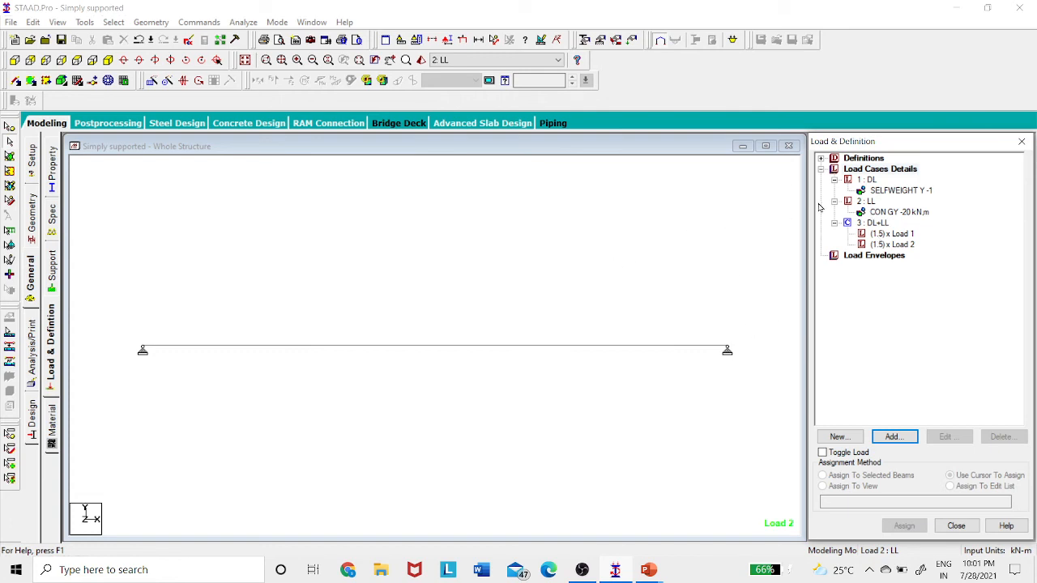
Add a Perform Analysis command with the print option All and close the analysis commands dialog.
left_click(31, 364)
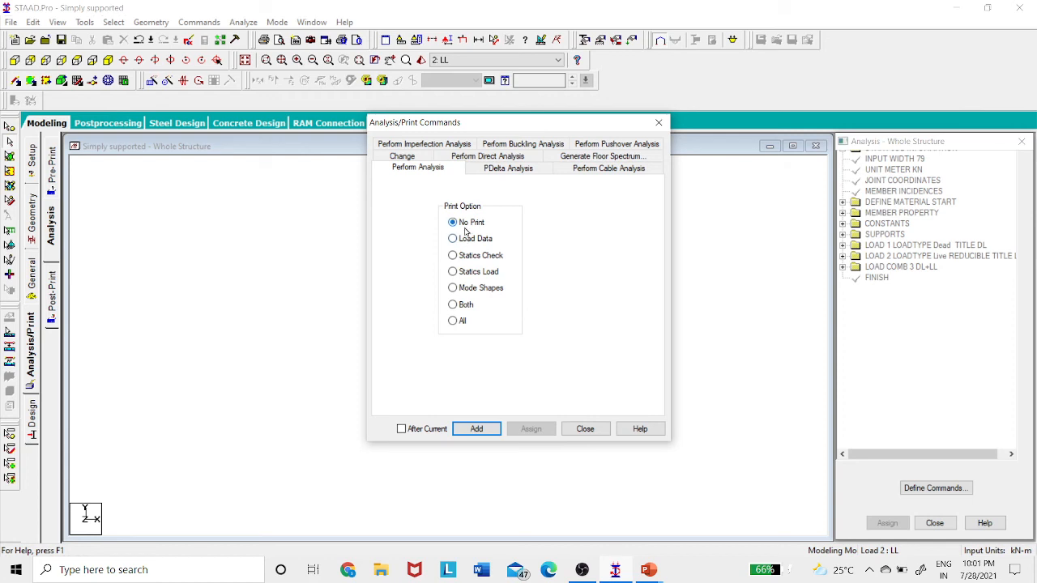
left_click(454, 320)
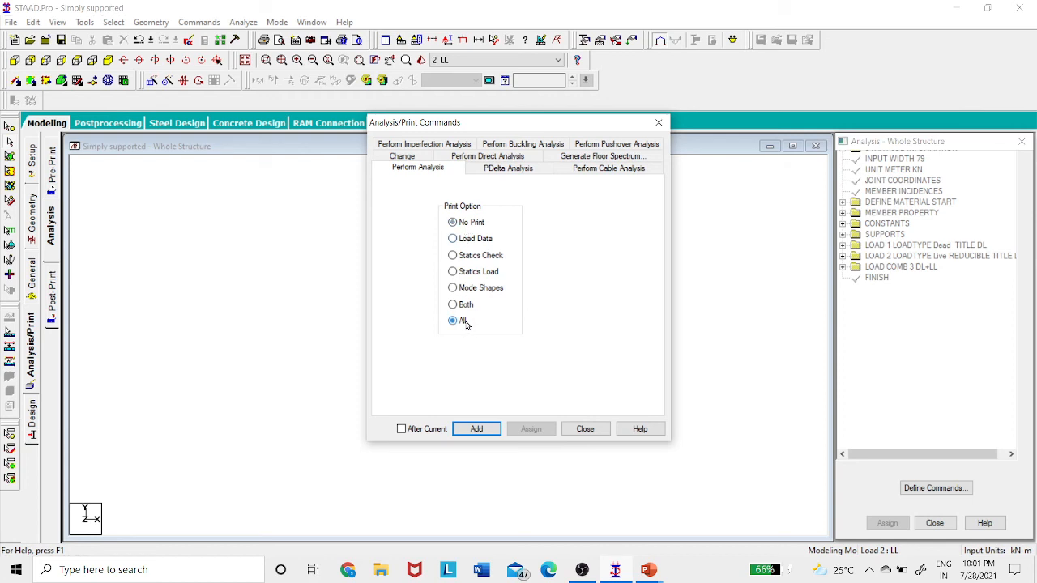
left_click(498, 429)
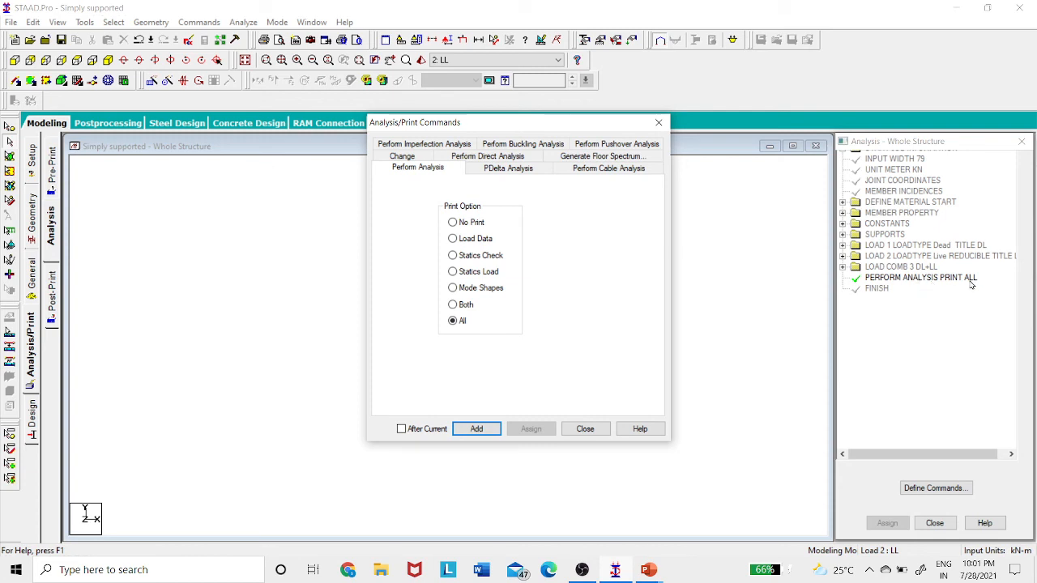
left_click(585, 429)
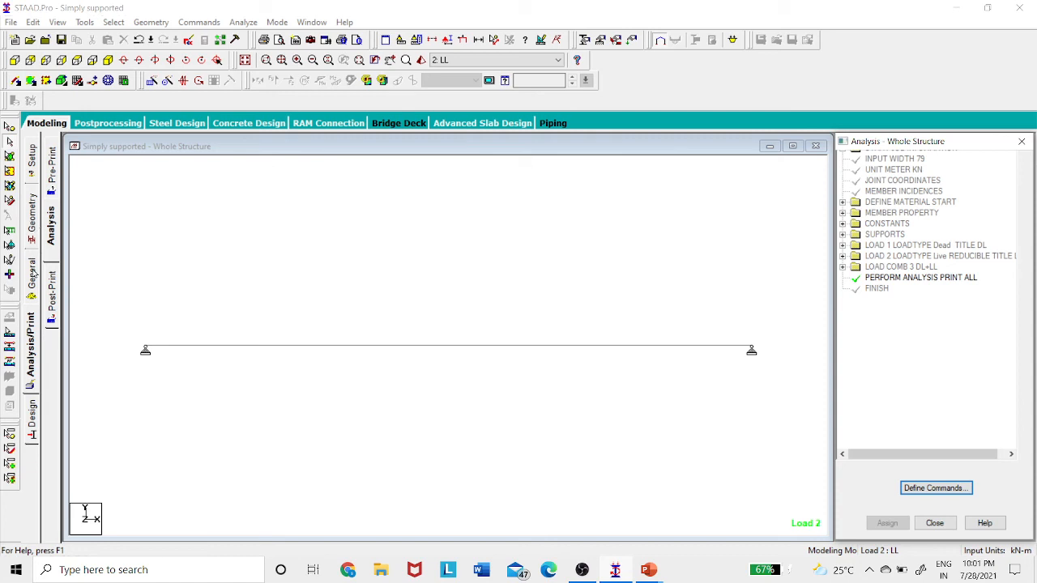
Review the assigned section property, supports, load definitions and analysis commands, adding no further analysis command.
left_click(33, 278)
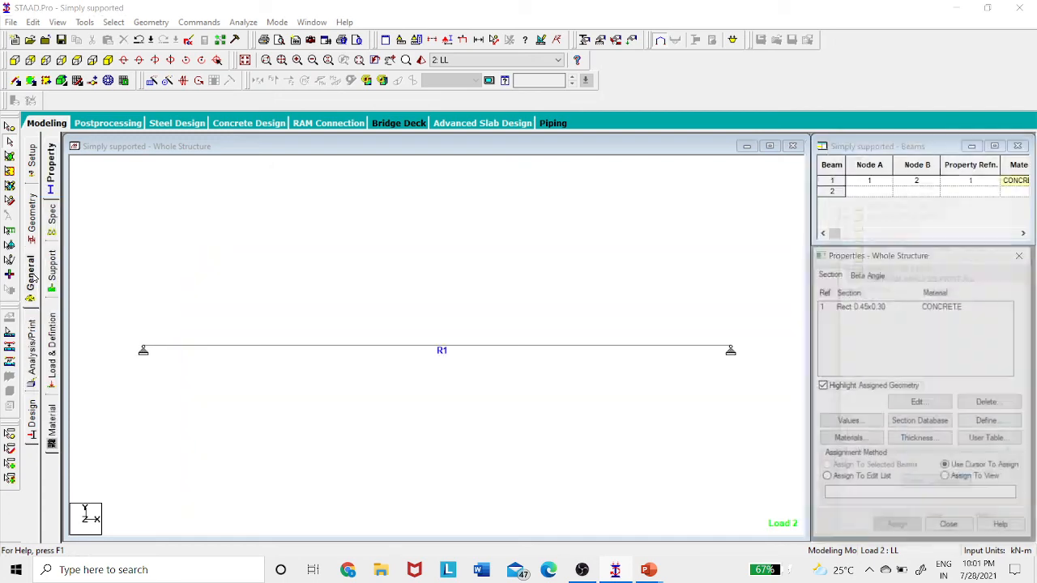
left_click(53, 264)
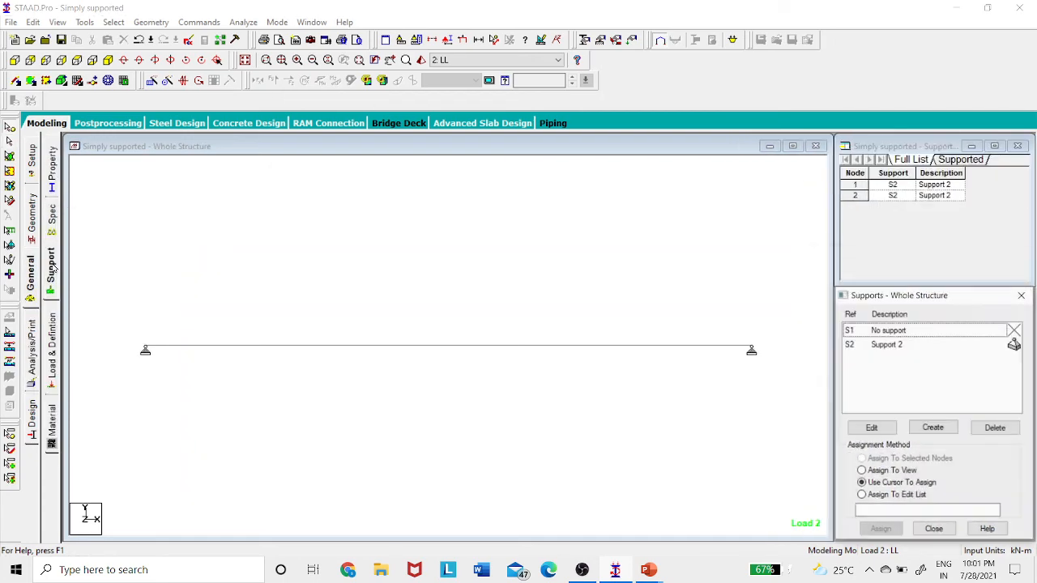
left_click(50, 345)
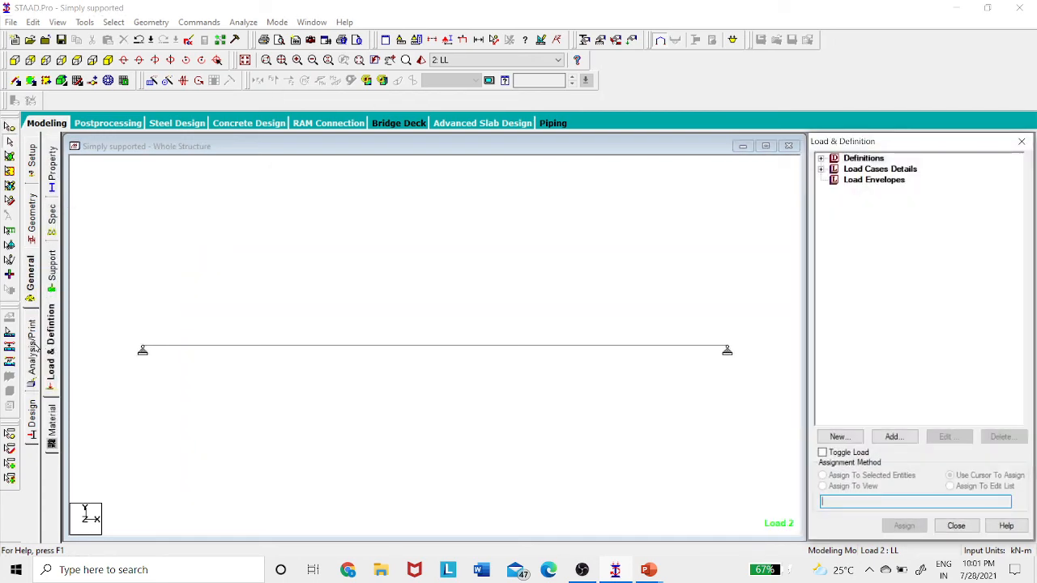
left_click(32, 348)
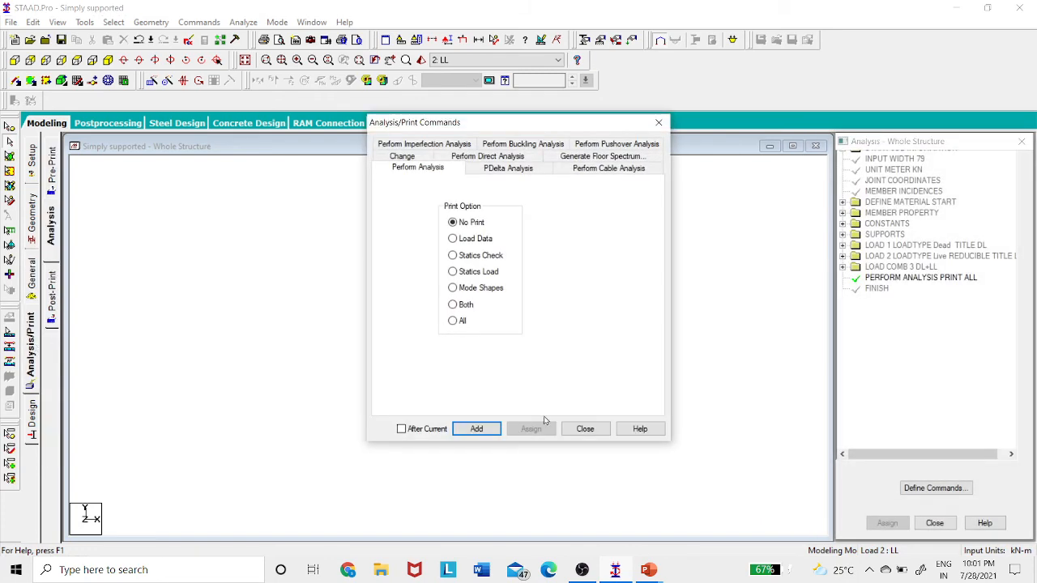
left_click(582, 434)
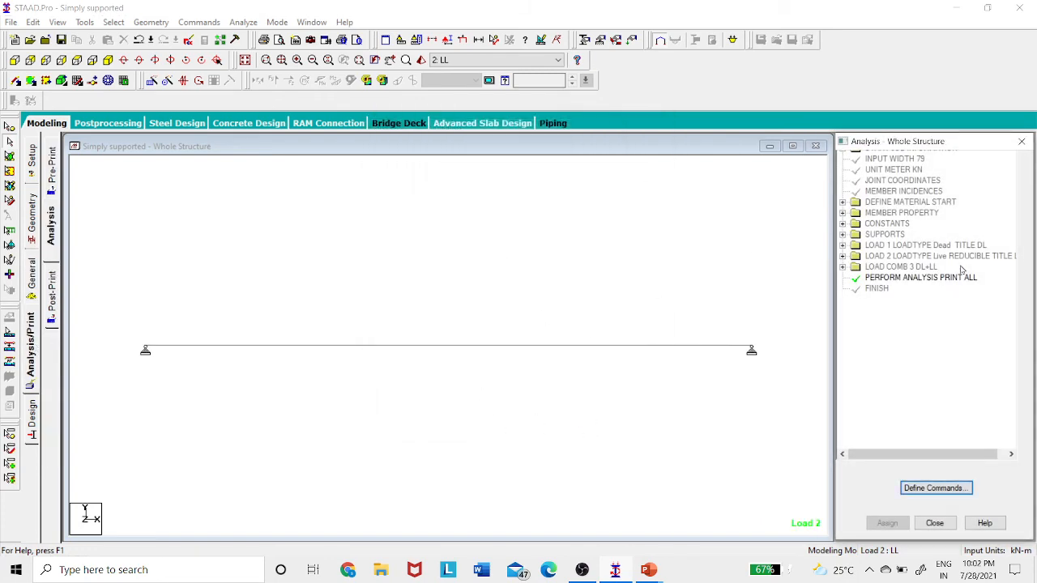
Run the analysis, saving the modified structure and using the Individual Product License.
left_click(243, 22)
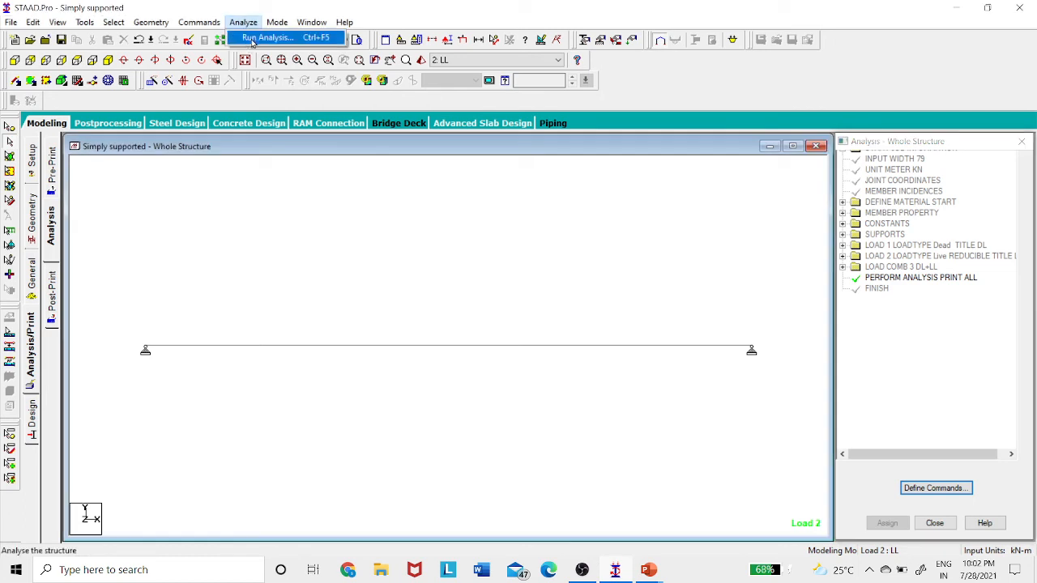
left_click(253, 38)
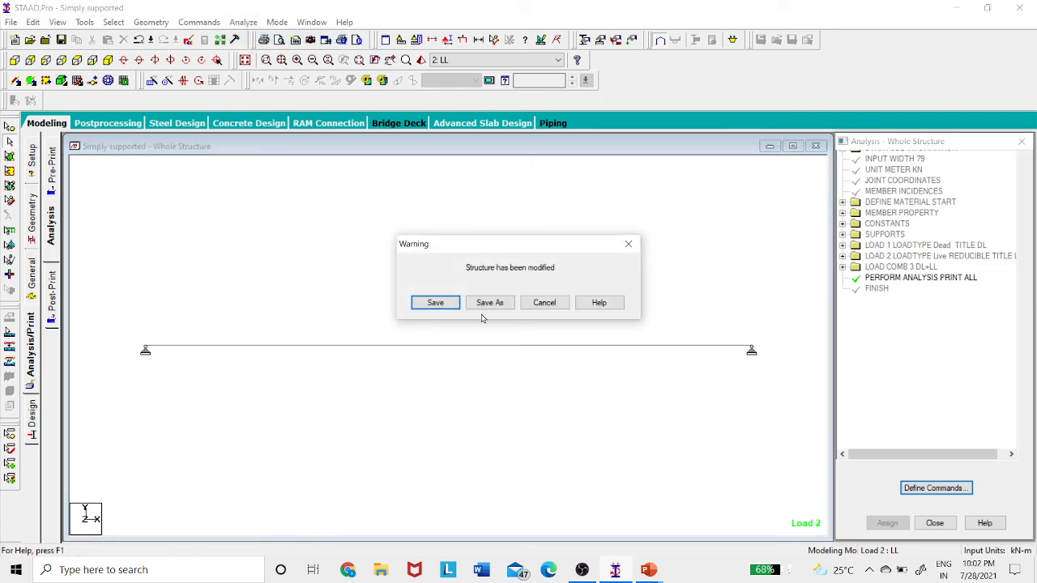
left_click(441, 303)
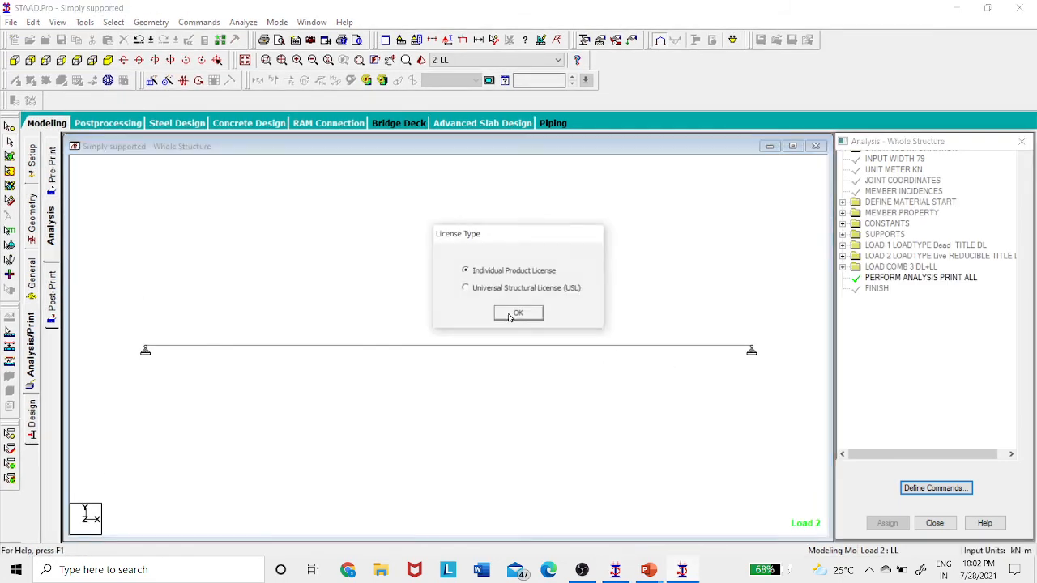
left_click(528, 315)
left_click(561, 331)
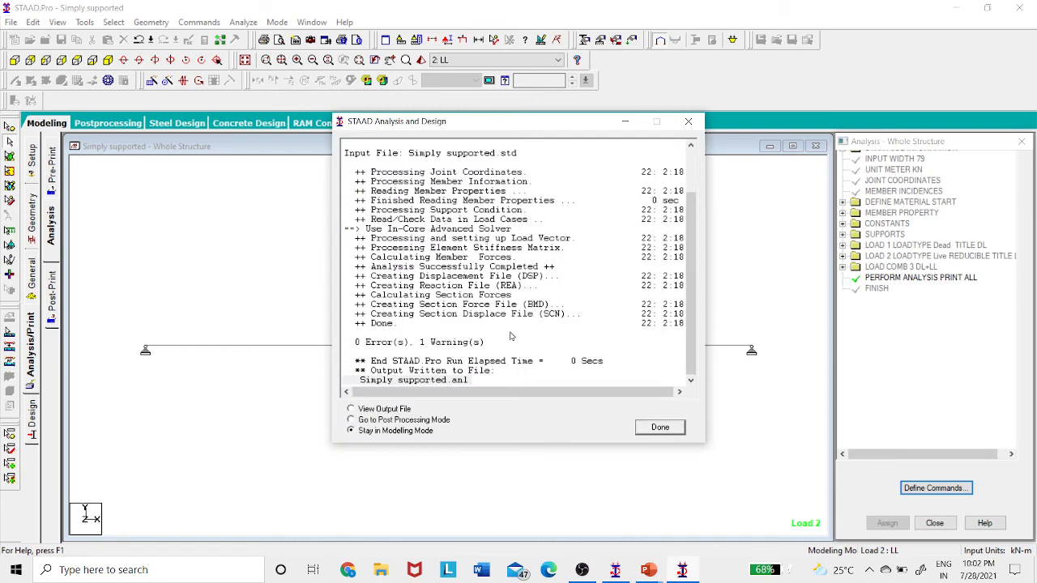
View the analysis output file, examine the total applied and reaction loads for loadings 1 and 2, and close it.
left_click(353, 409)
left_click(658, 428)
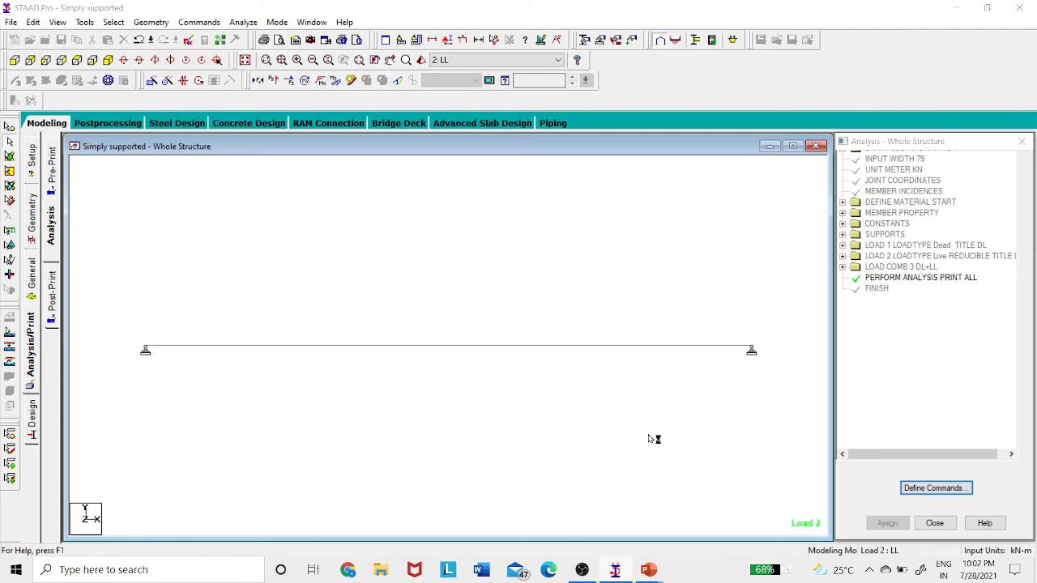
scroll(398, 354, "down", 20)
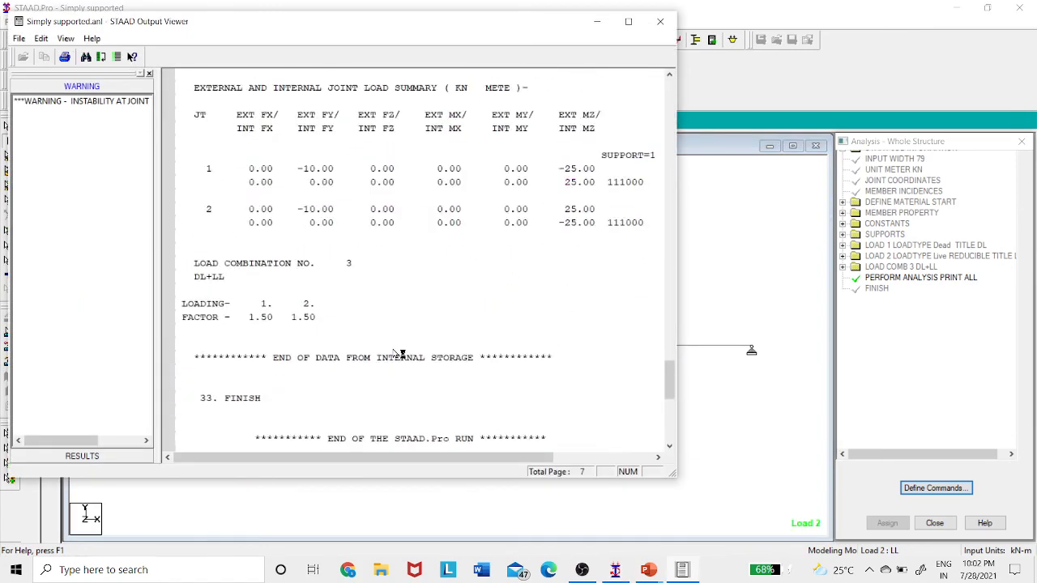
left_click(82, 457)
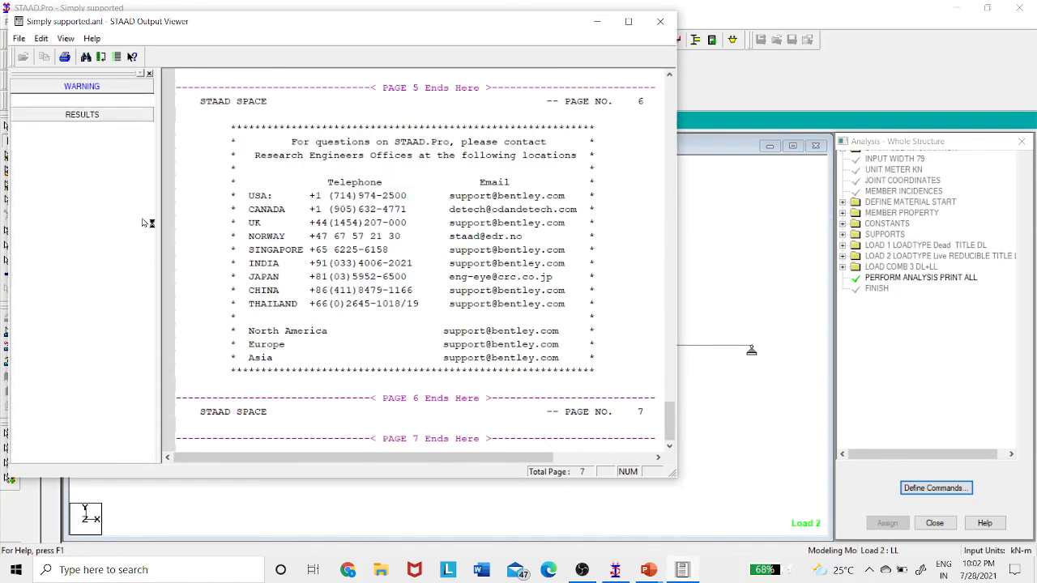
left_click(72, 117)
left_click(92, 129)
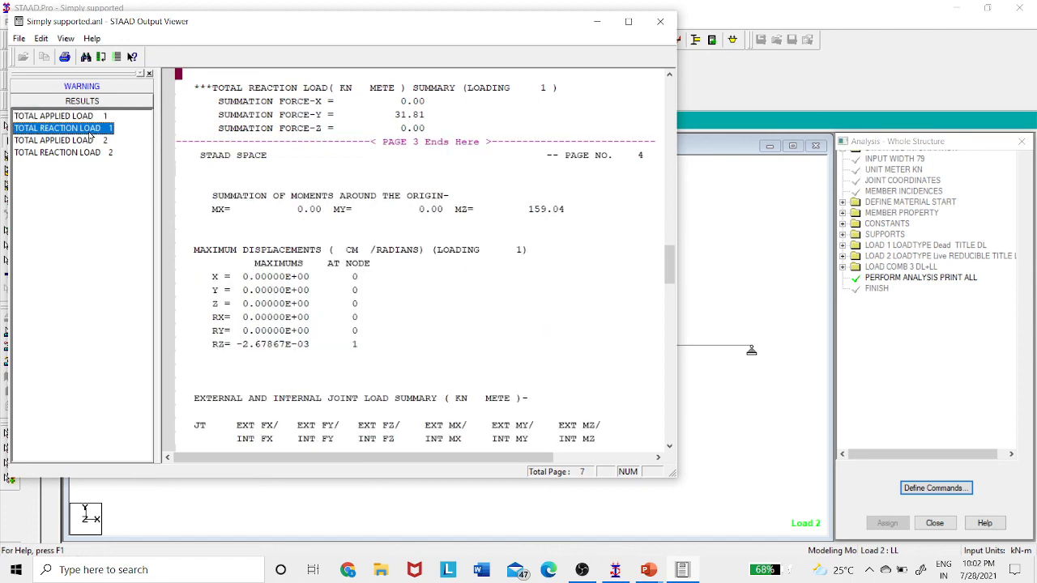
left_click(91, 143)
left_click(91, 153)
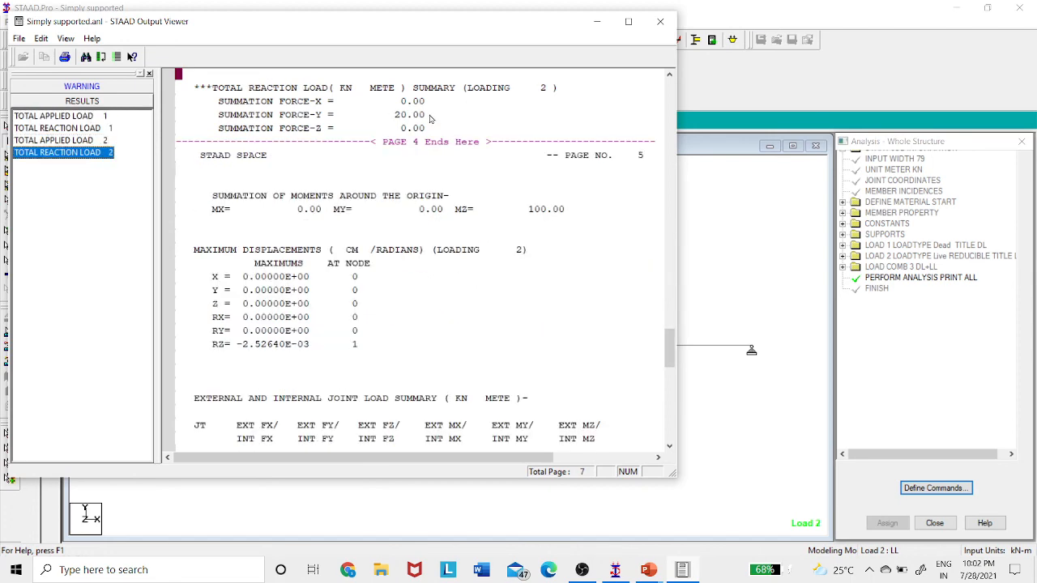
left_click(660, 21)
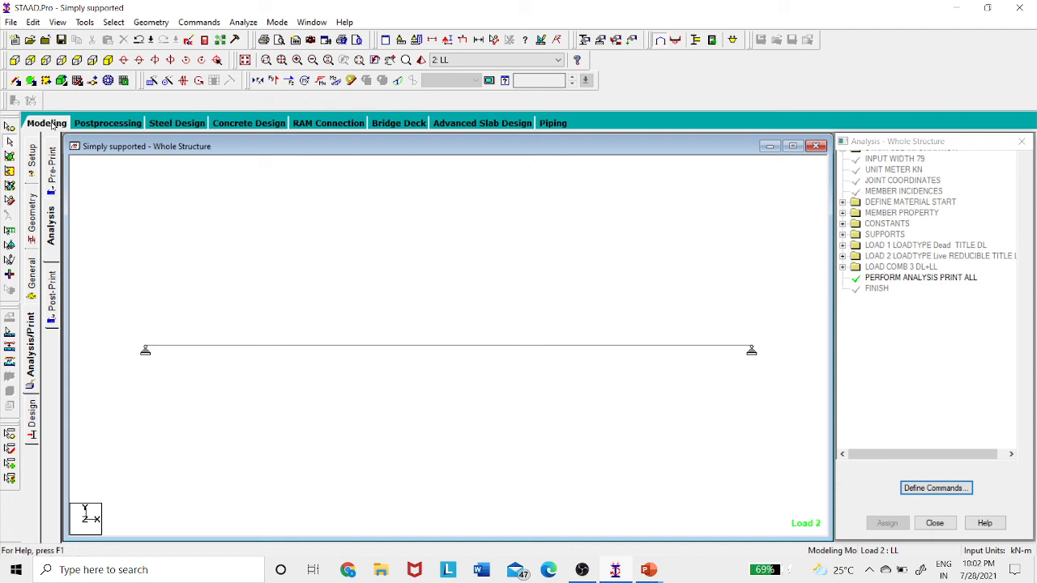
Enter Postprocessing with load cases DL, LL and DL+LL selected and show the beam force results.
left_click(98, 124)
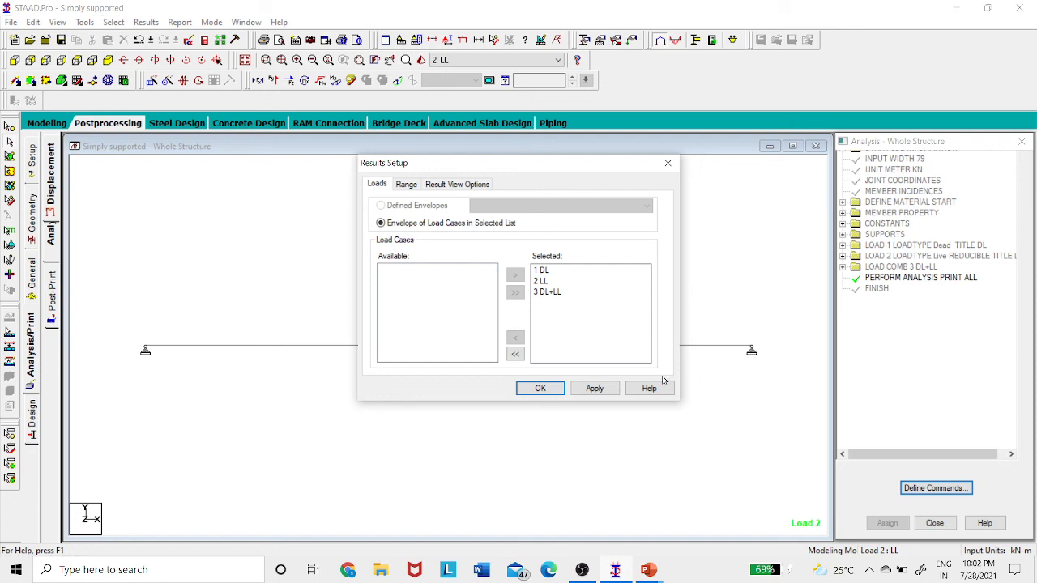
left_click(540, 388)
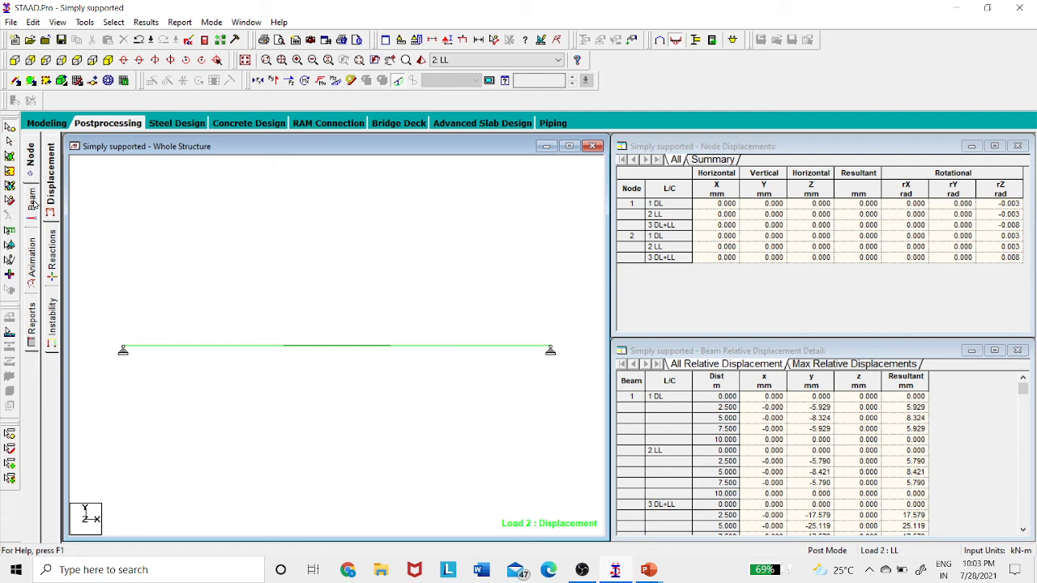
left_click(31, 200)
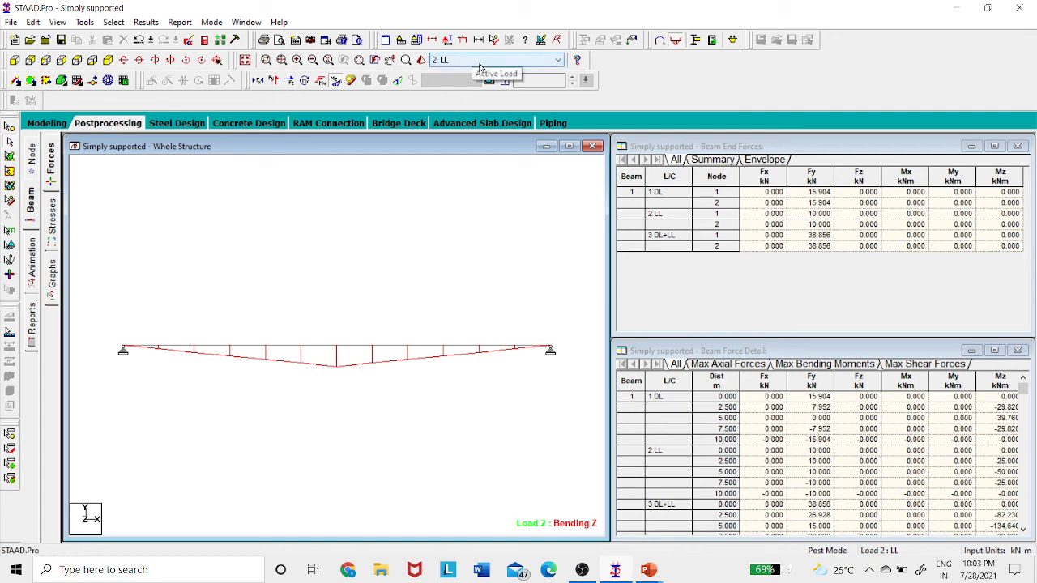
Compare the beam's Bending Z diagrams for load cases DL, LL and DL+LL, ending on DL+LL.
left_click(469, 62)
left_click(467, 72)
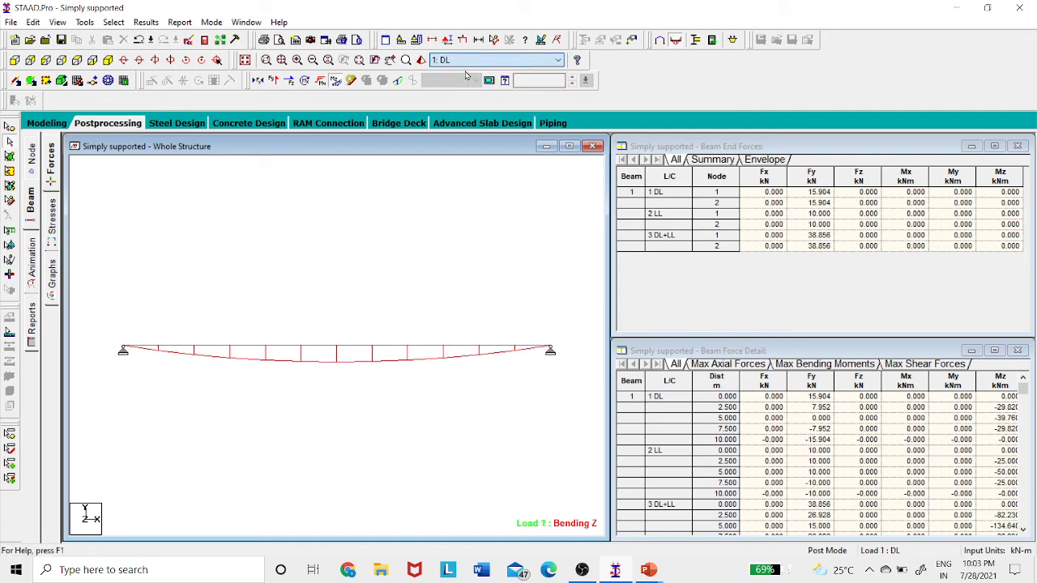
left_click(468, 61)
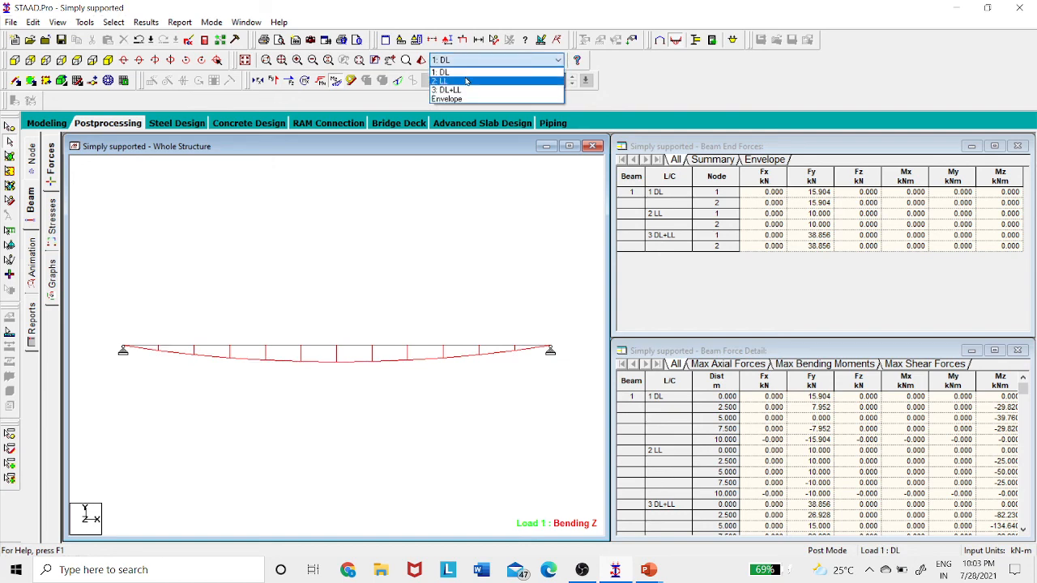
left_click(468, 81)
left_click(469, 60)
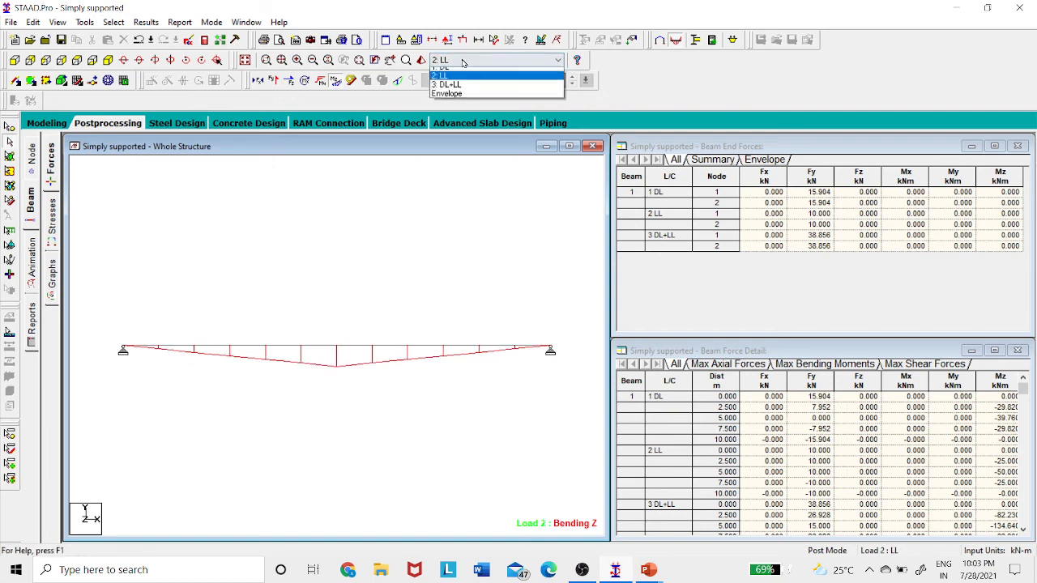
left_click(463, 90)
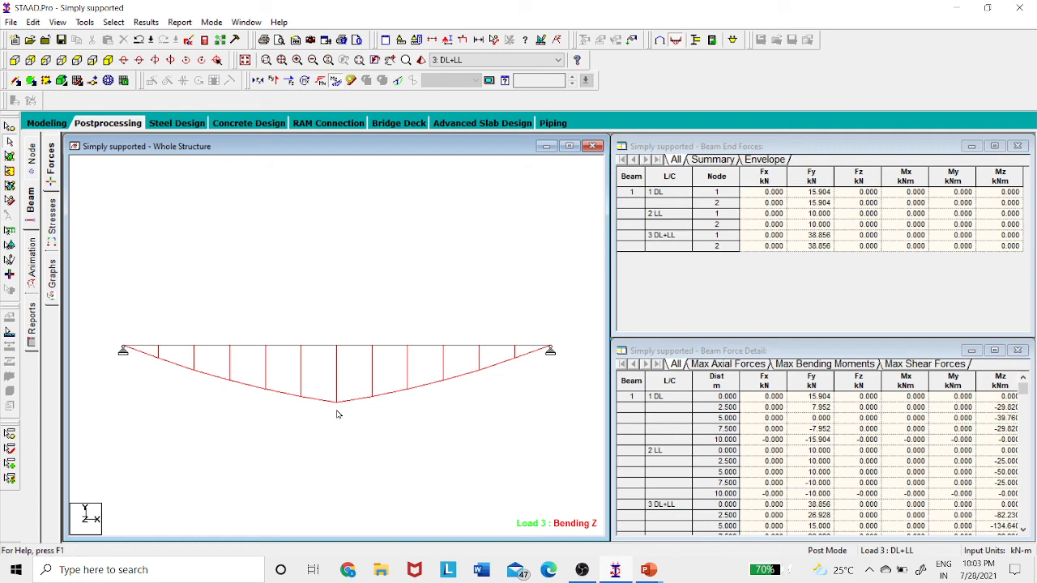
Annotate the bending moment diagram with the maximum bending value for all beams and close the annotation dialog.
left_click(146, 22)
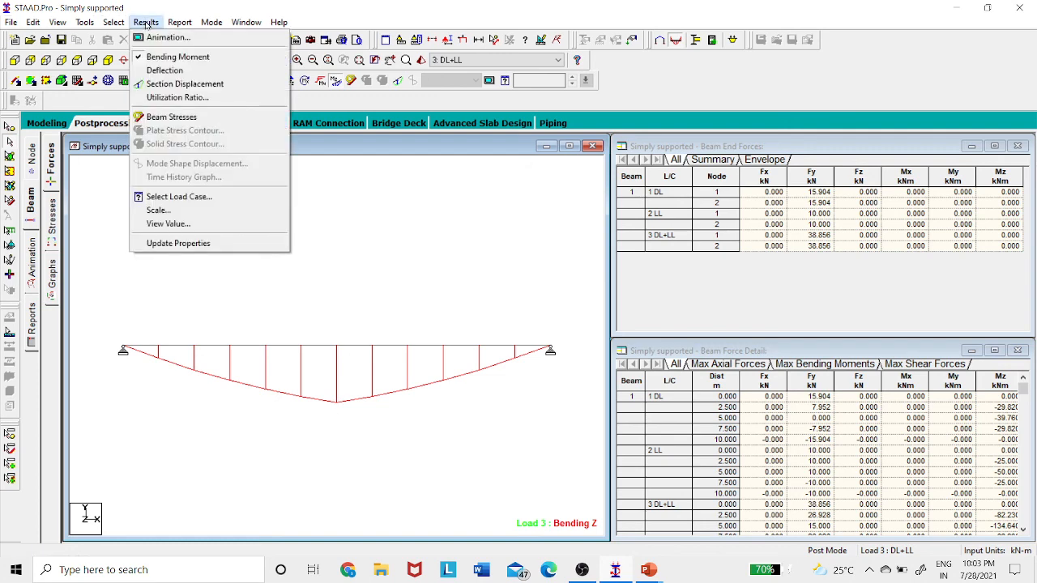
left_click(172, 224)
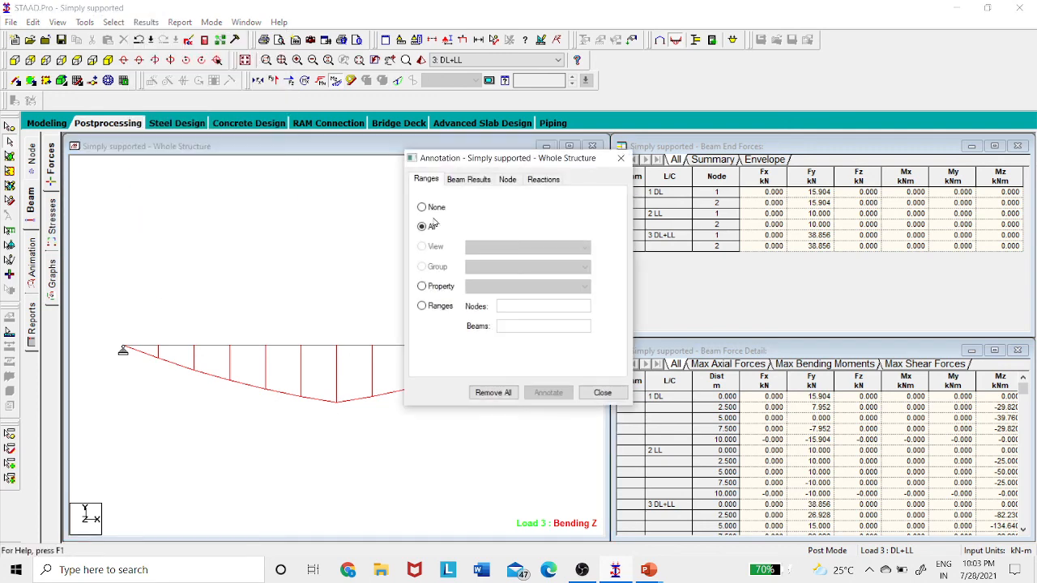
left_click(452, 185)
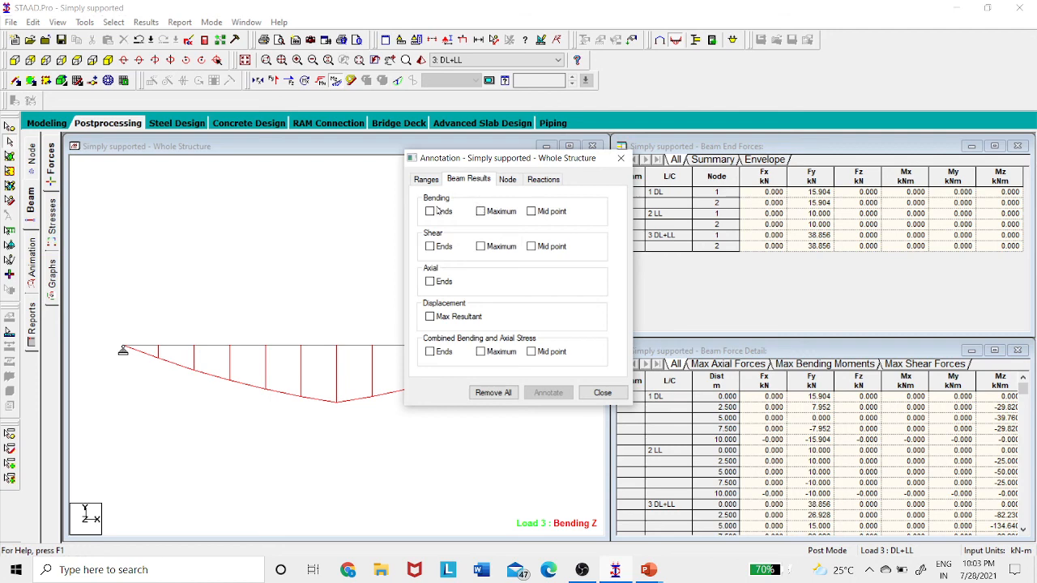
left_click(480, 212)
left_click(548, 392)
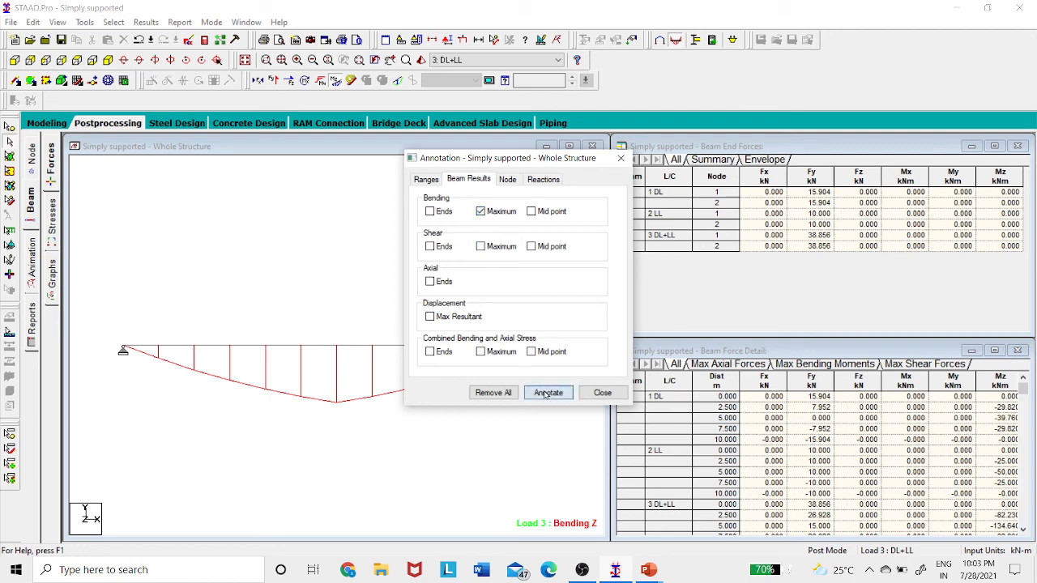
left_click(603, 392)
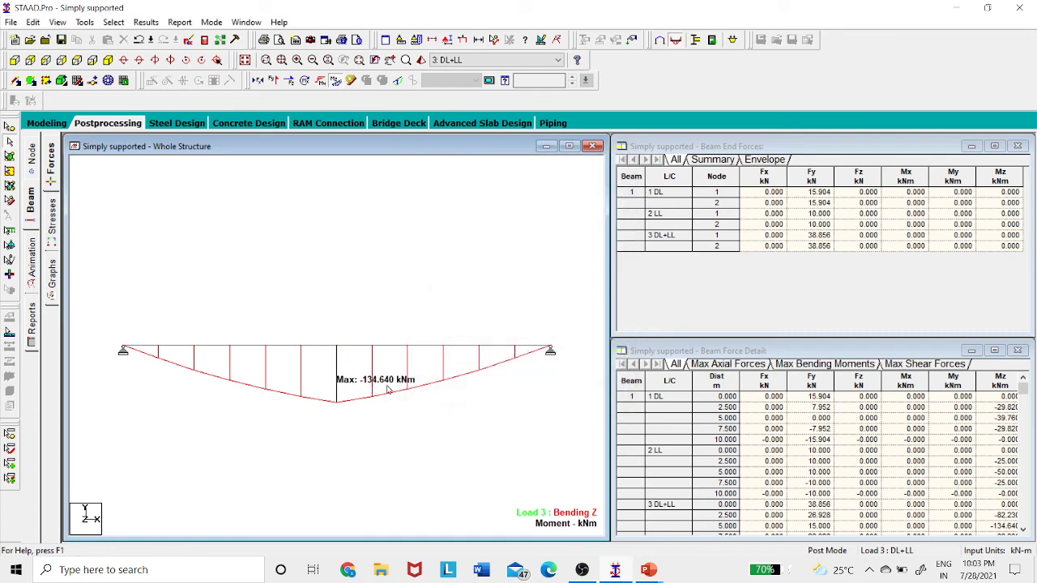
Examine the annotated maximum bending moment for load case DL and for load case LL.
left_click(470, 61)
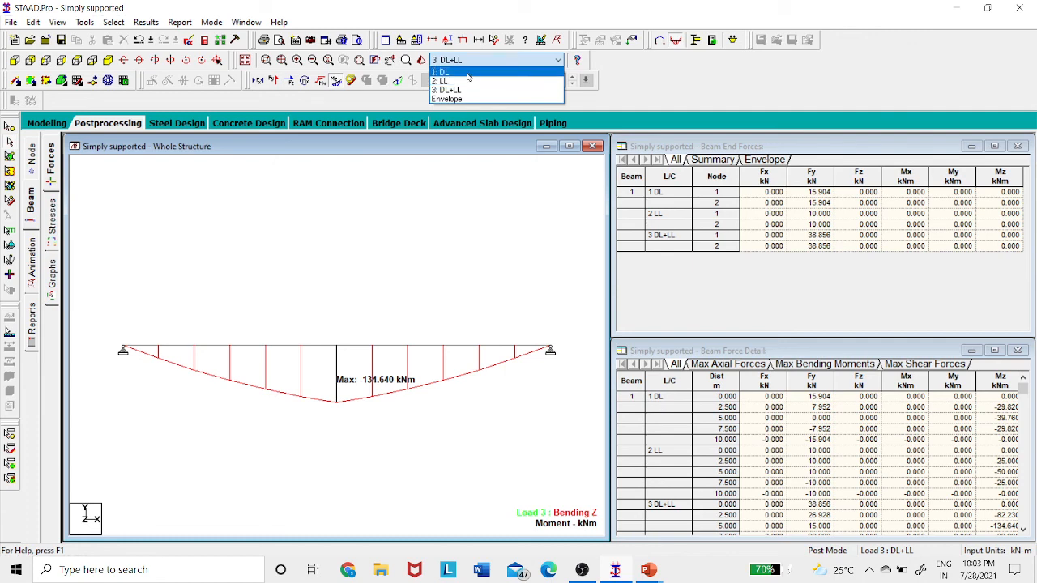
left_click(468, 73)
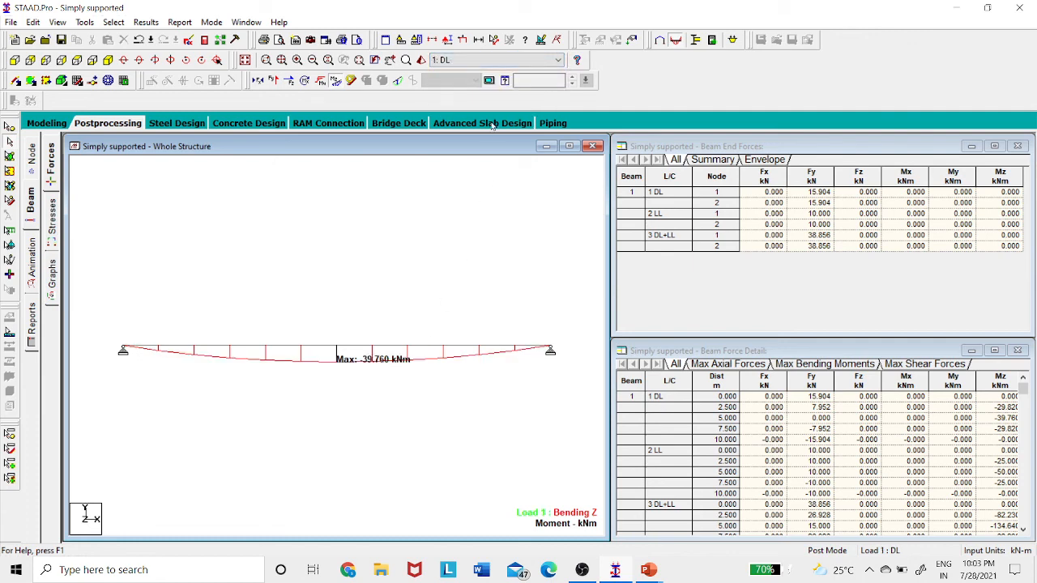
left_click(464, 62)
left_click(465, 82)
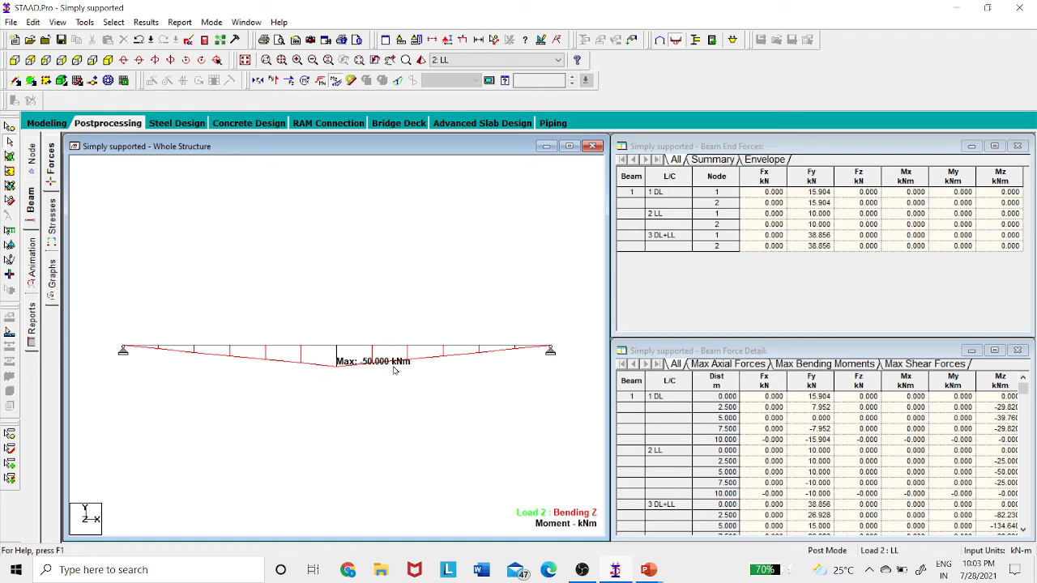
Replace the bending diagram with the Shear Y diagram and display it for load case DL.
left_click(334, 83)
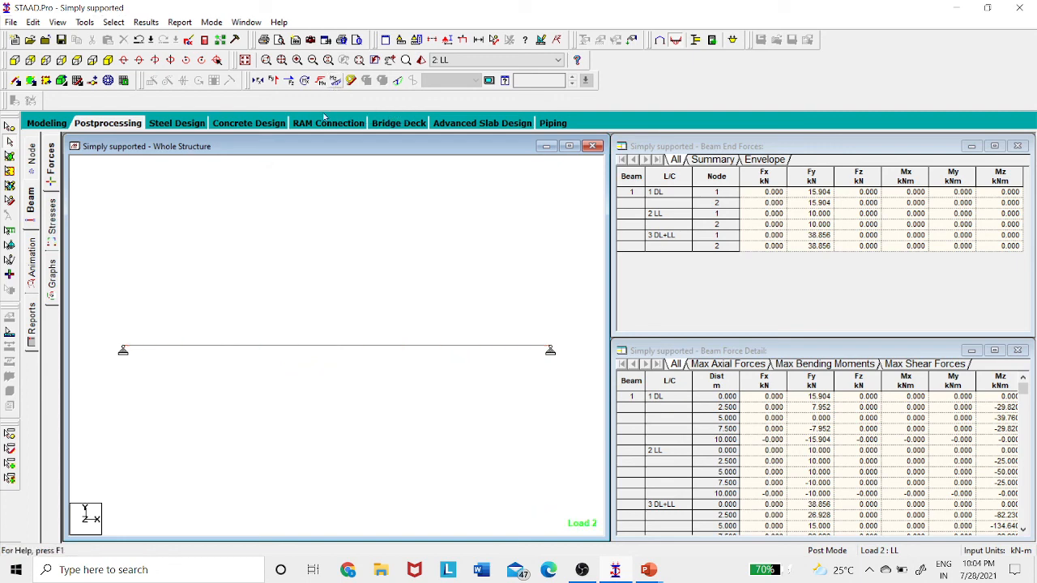
left_click(273, 84)
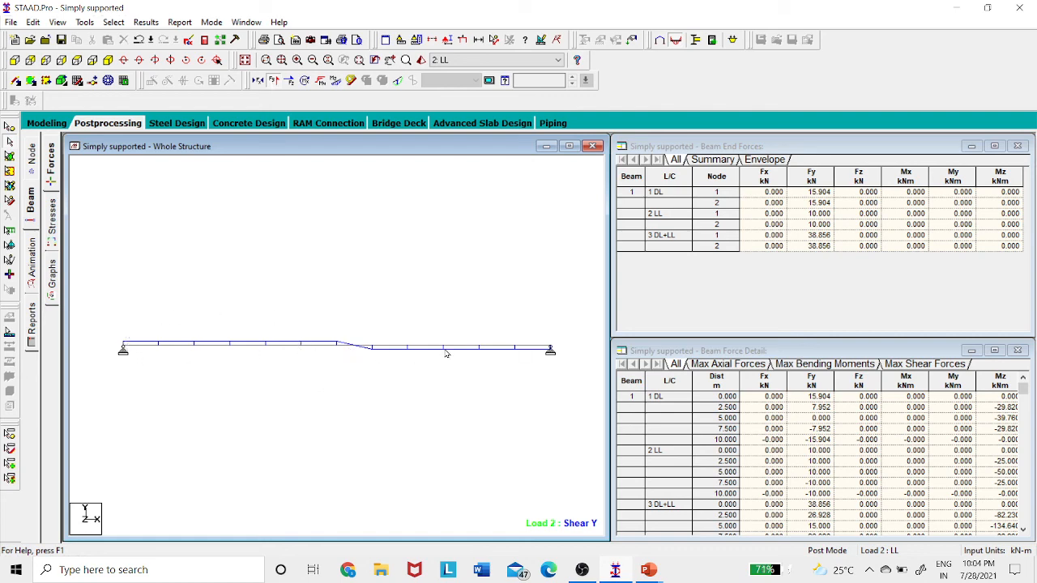
left_click(488, 60)
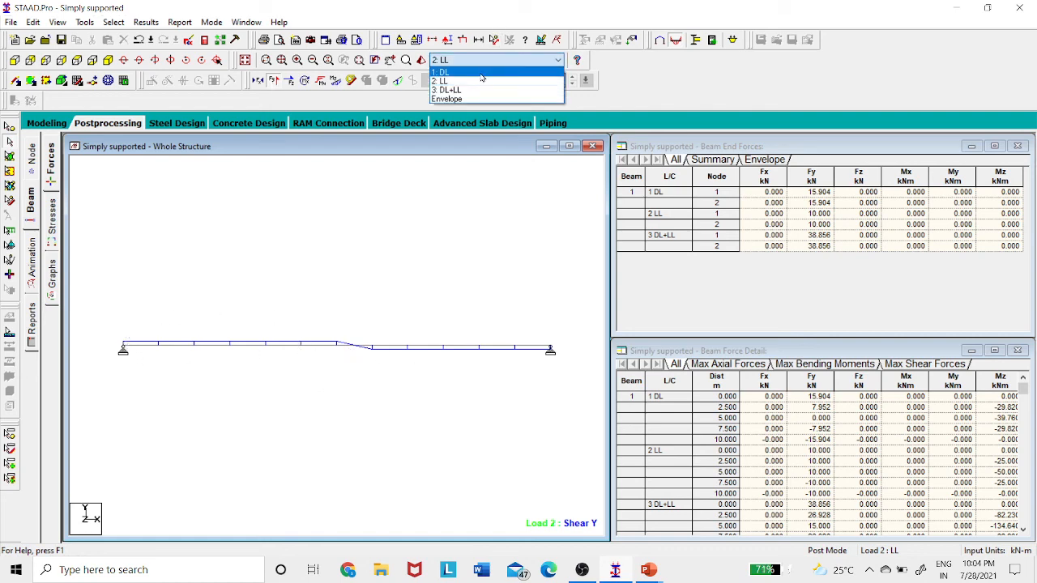
left_click(482, 72)
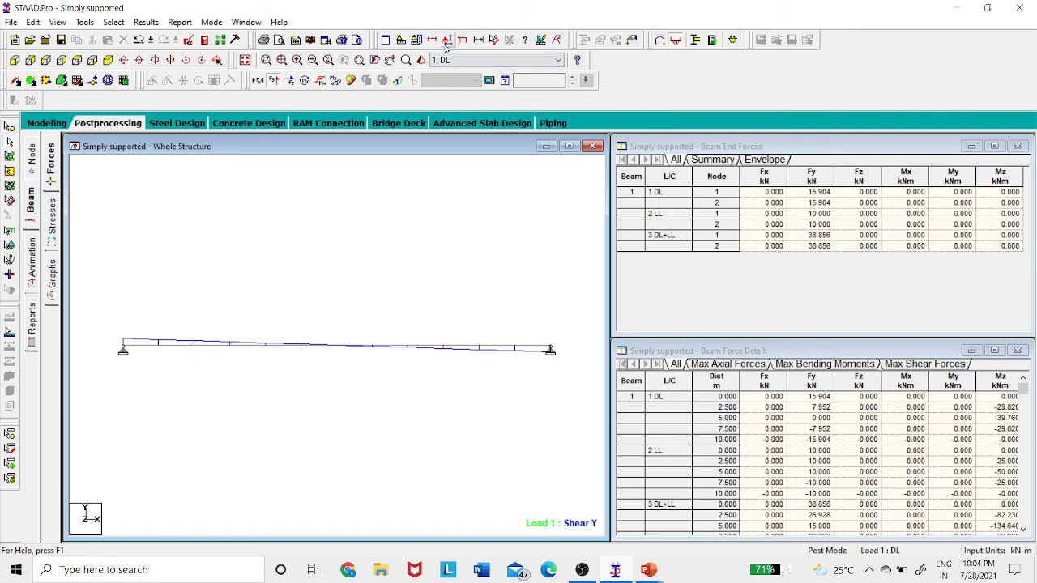
Enlarge the shear force diagram by lowering the Shear Y result scale below 40 kN per m and accept the diagram settings.
left_click(542, 40)
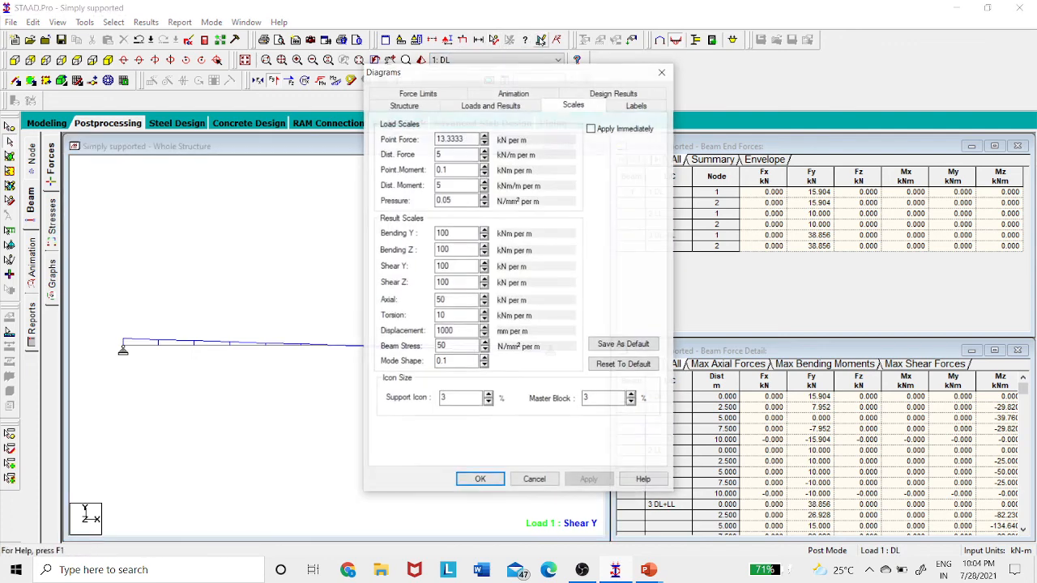
left_click_drag(448, 74, 492, 106)
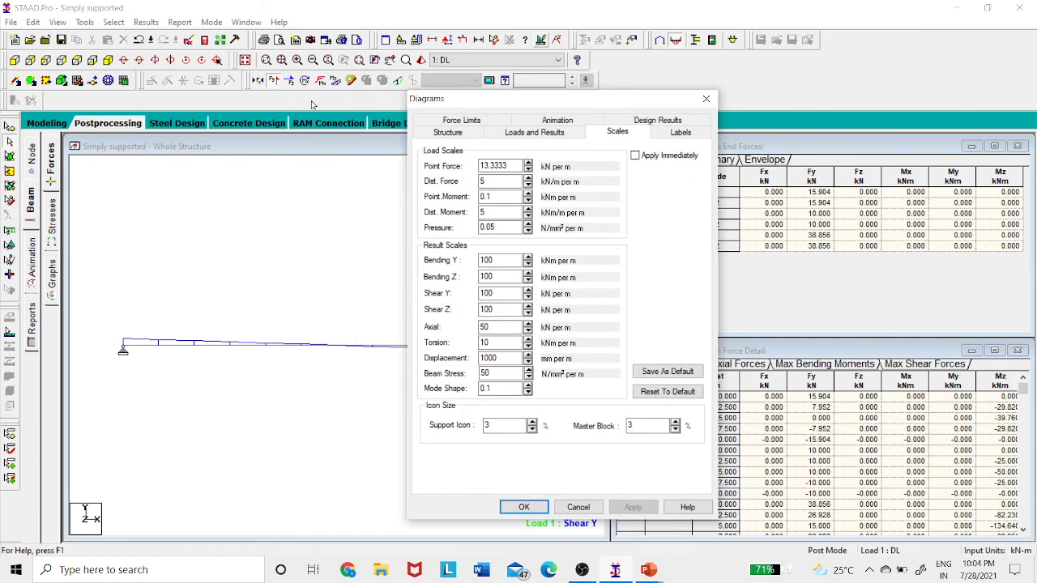
left_click(528, 297)
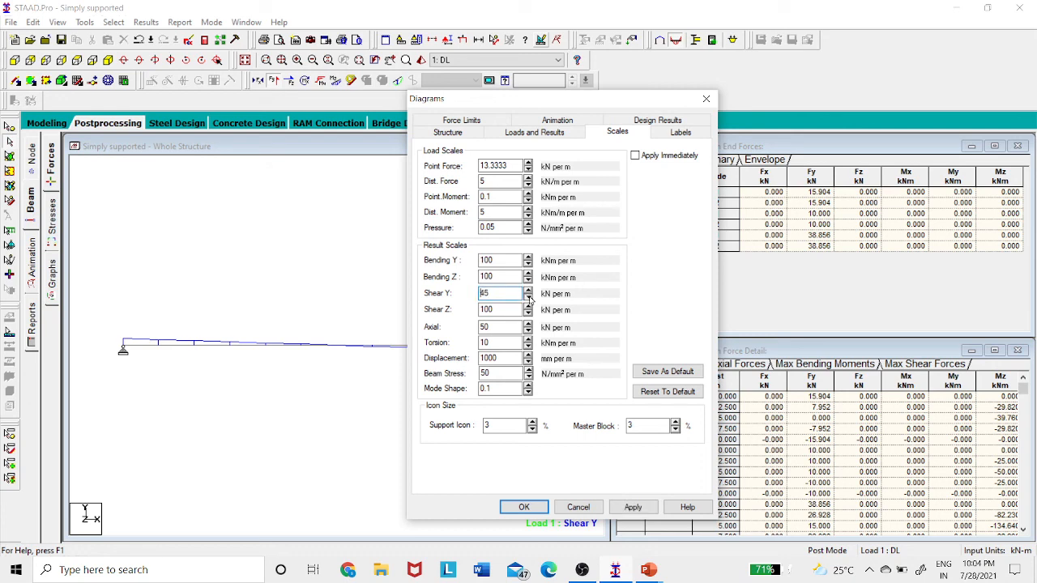
left_click(633, 507)
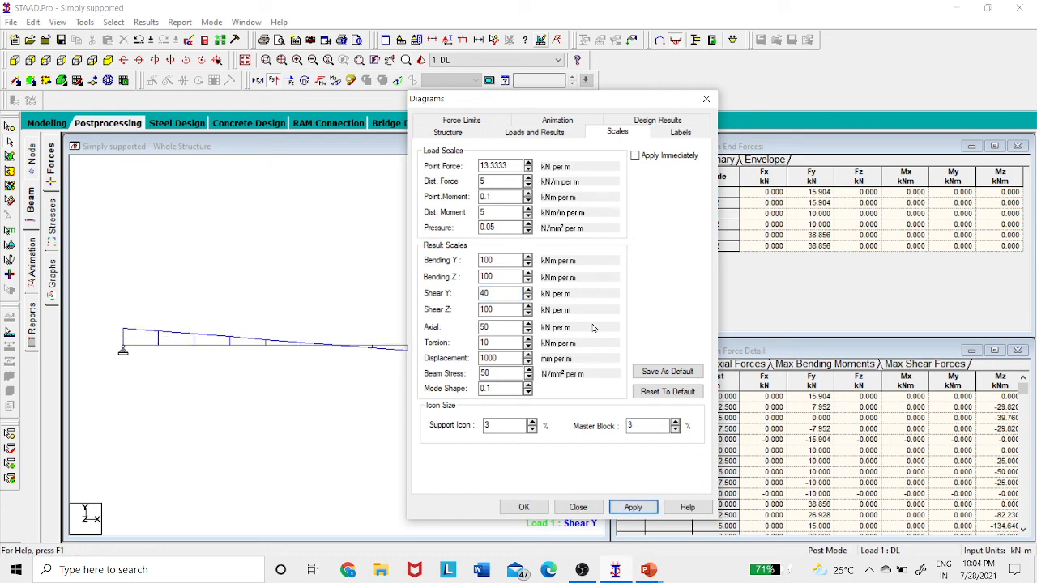
left_click(529, 298)
left_click(632, 507)
left_click(524, 507)
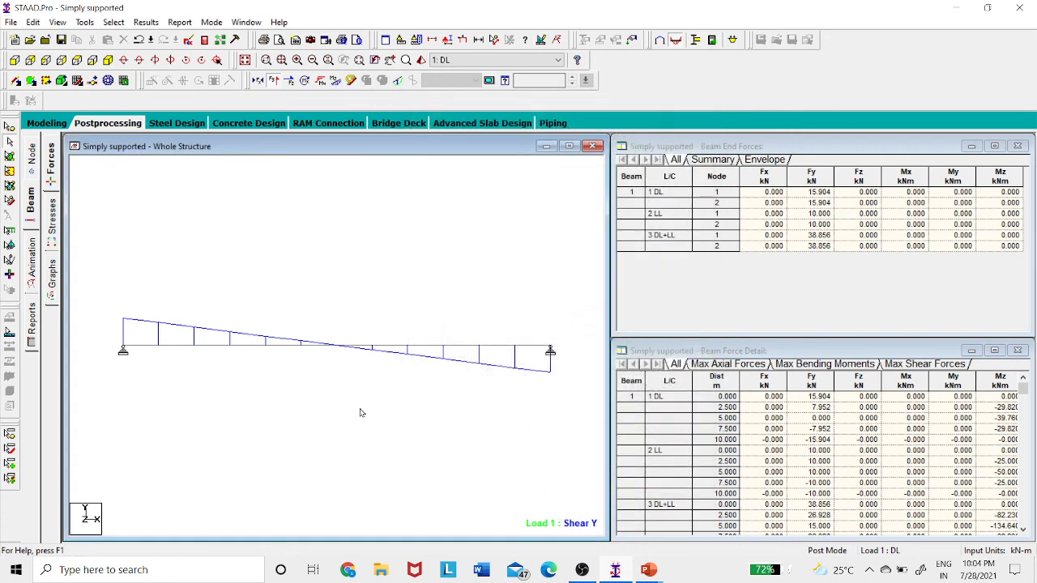
Compare the rescaled Shear Y diagrams for load cases LL and DL+LL, ending on DL+LL.
left_click(437, 61)
left_click(444, 82)
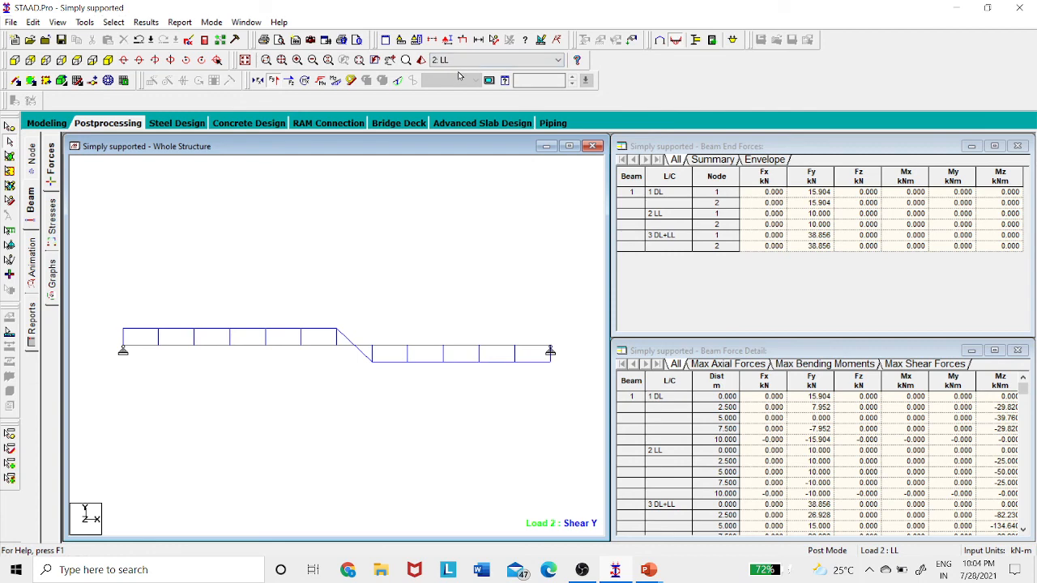
left_click(457, 62)
left_click(455, 85)
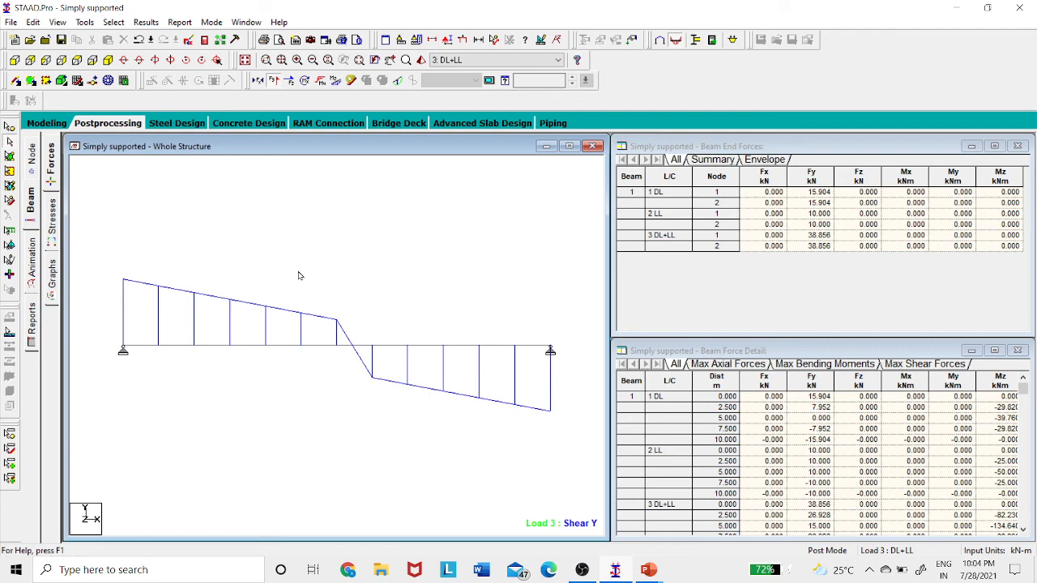
Annotate the shear diagram with the maximum shear value for all beams and close the annotation dialog.
left_click(146, 21)
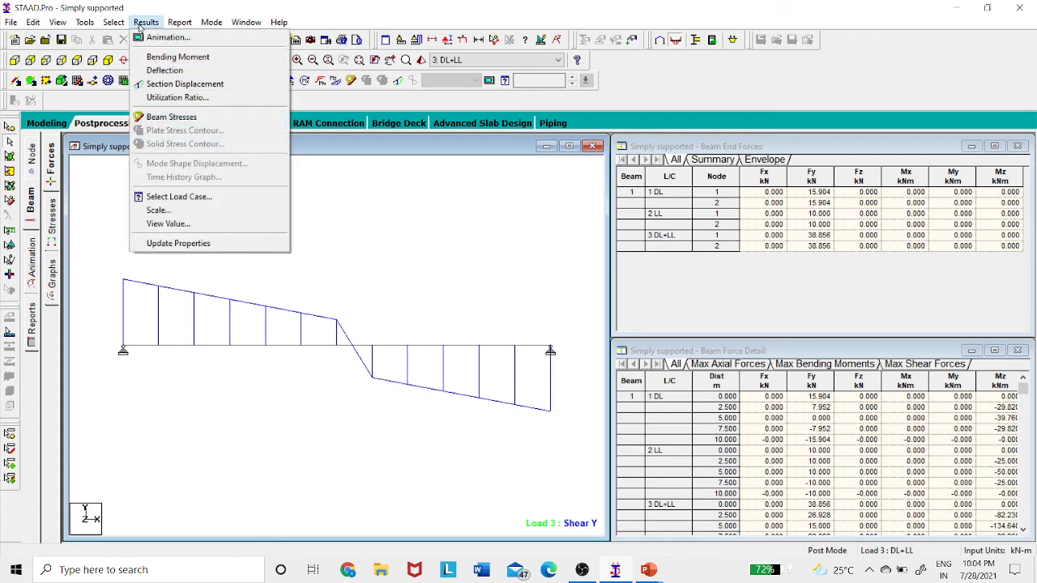
left_click(203, 224)
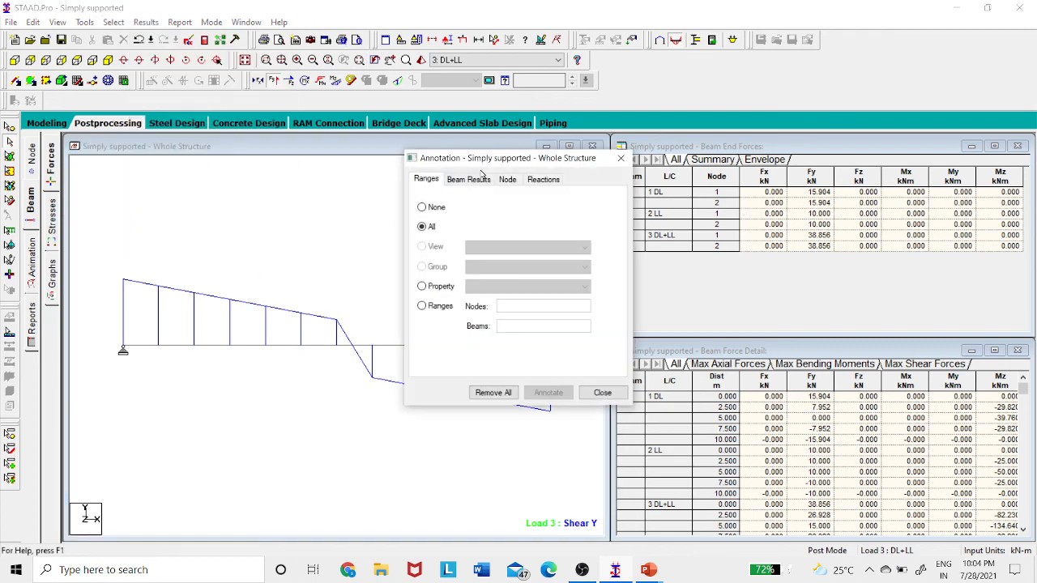
left_click(469, 179)
left_click(487, 247)
left_click(549, 392)
left_click(607, 317)
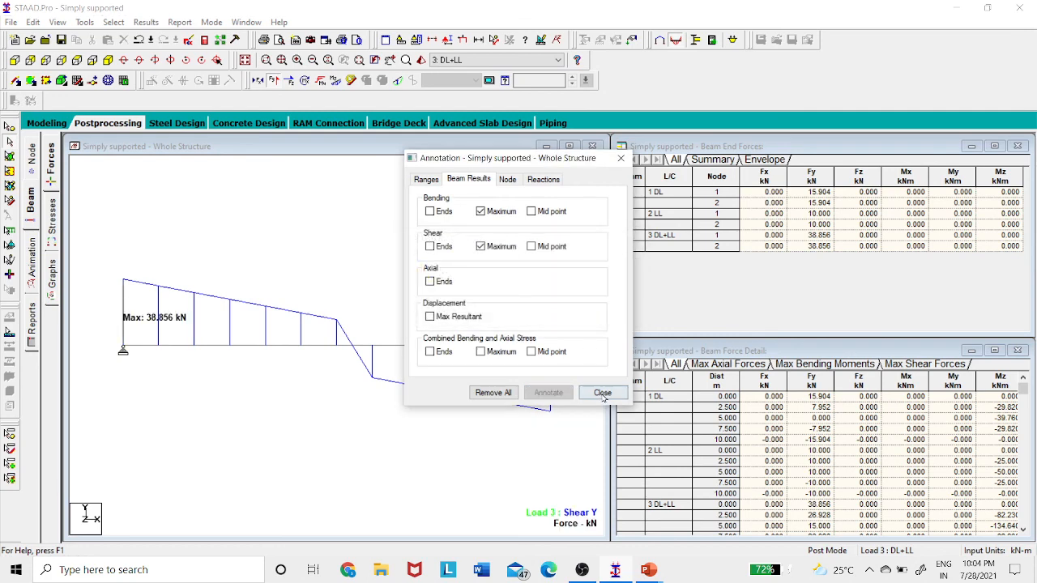
left_click(602, 392)
Display the annotated maximum shear for load case DL.
left_click(461, 62)
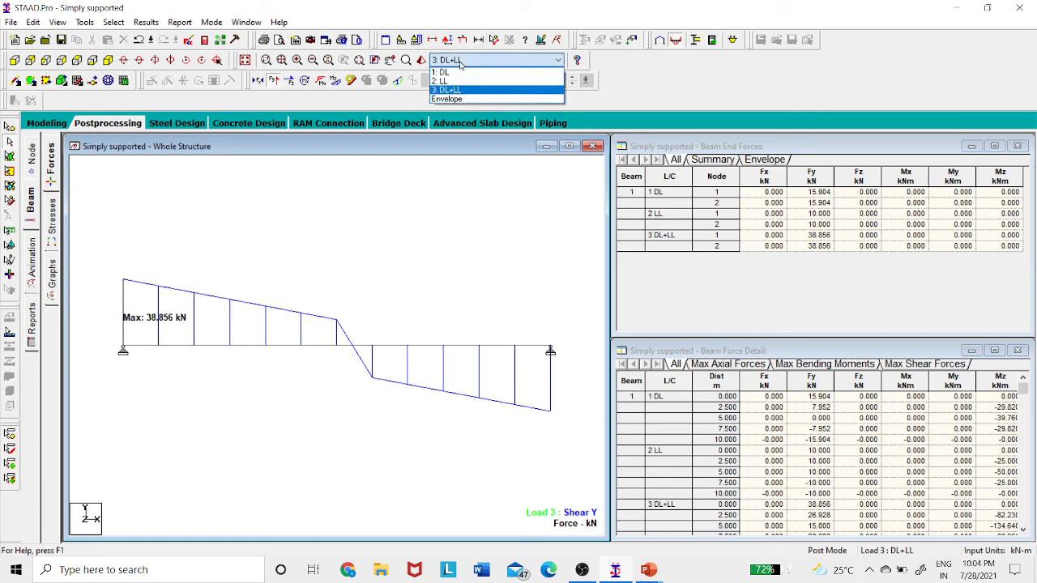
left_click(461, 73)
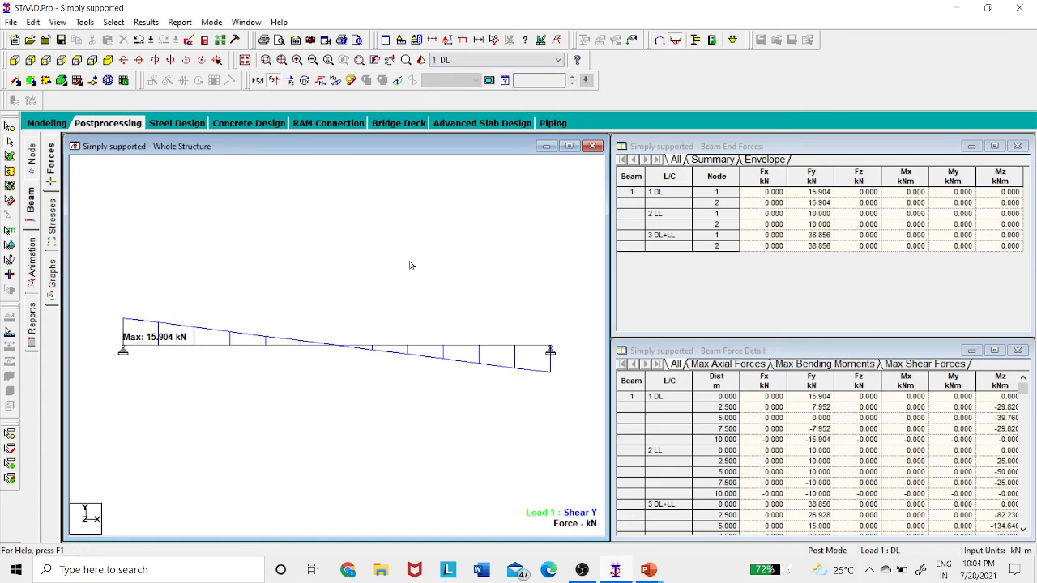